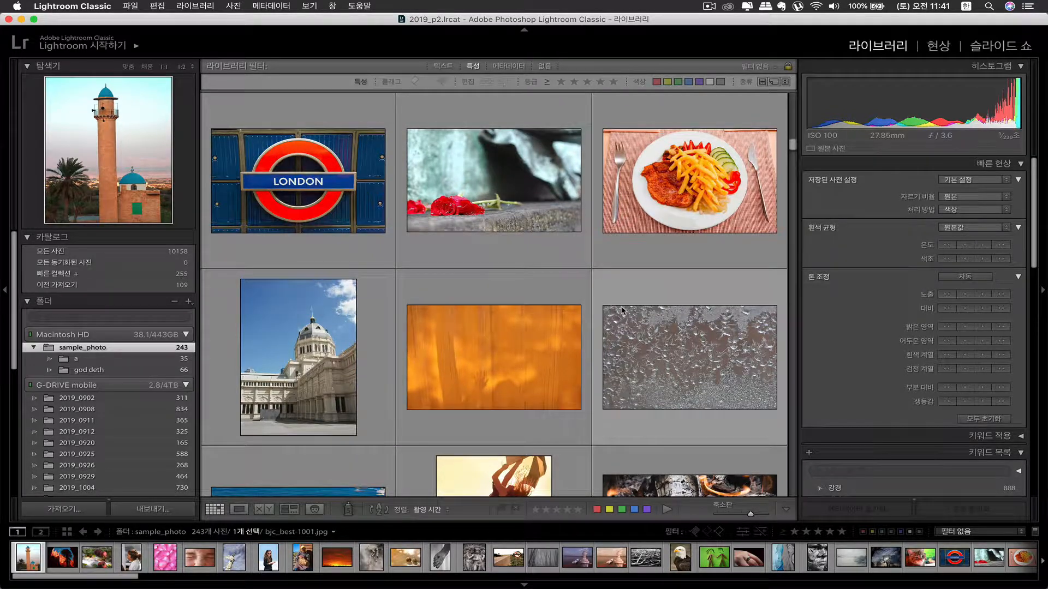
Browse the sample_photo folder's photos in the grid and select the portrait of the girl in the blue dress
scroll(622, 312, "down", 3)
scroll(622, 310, "up", 5)
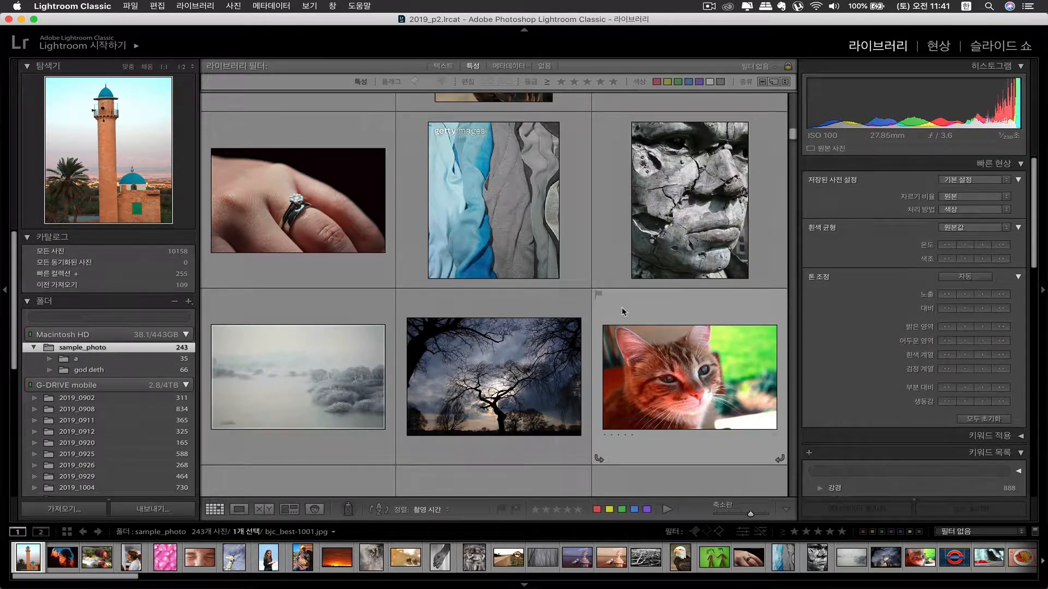
scroll(622, 310, "down", 1)
scroll(543, 324, "down", 10)
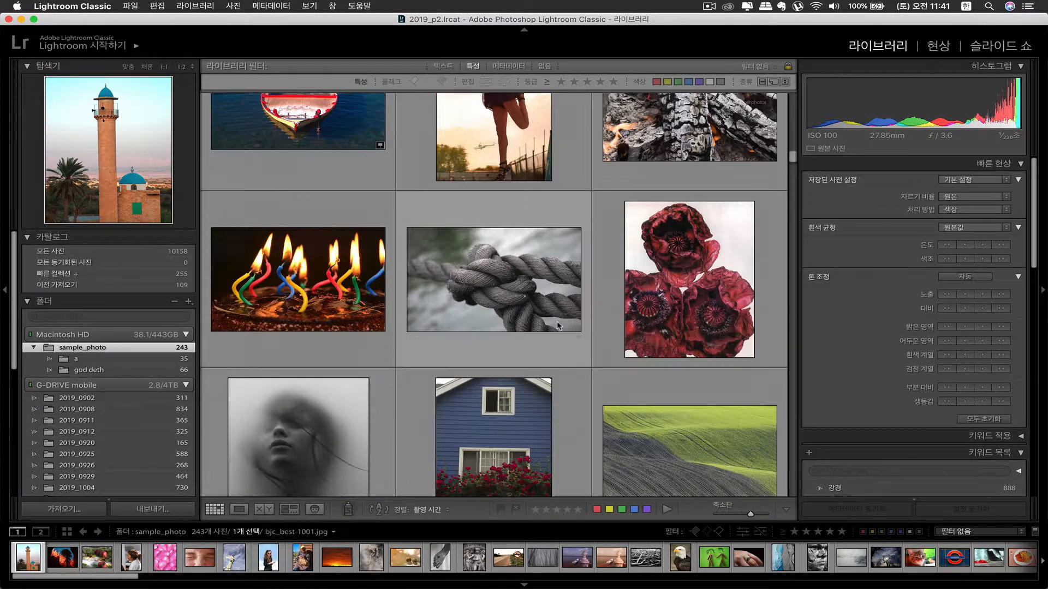
scroll(555, 299, "down", 5)
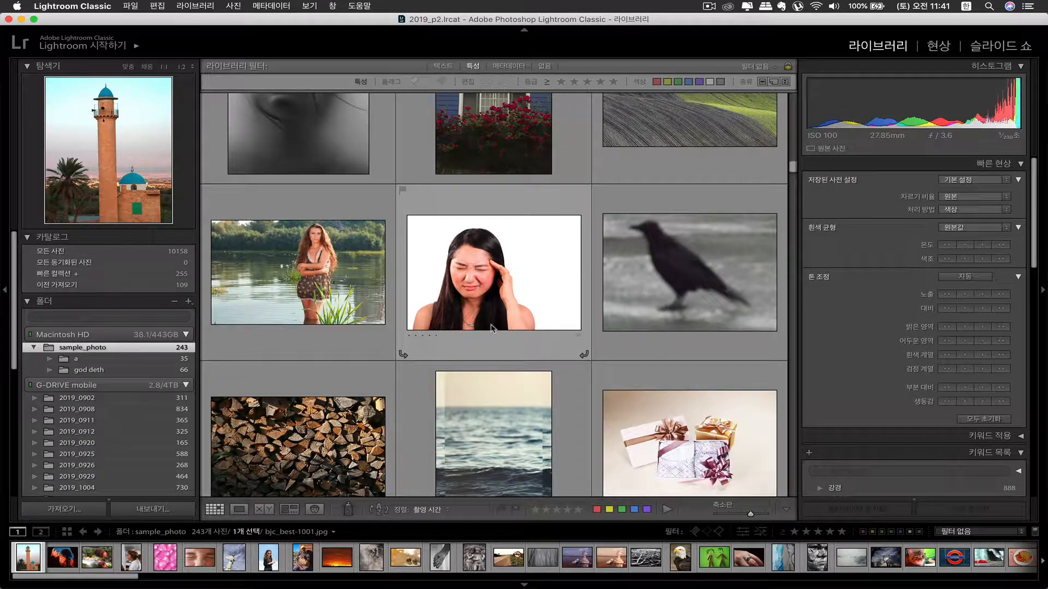
scroll(493, 327, "down", 5)
left_click(543, 260)
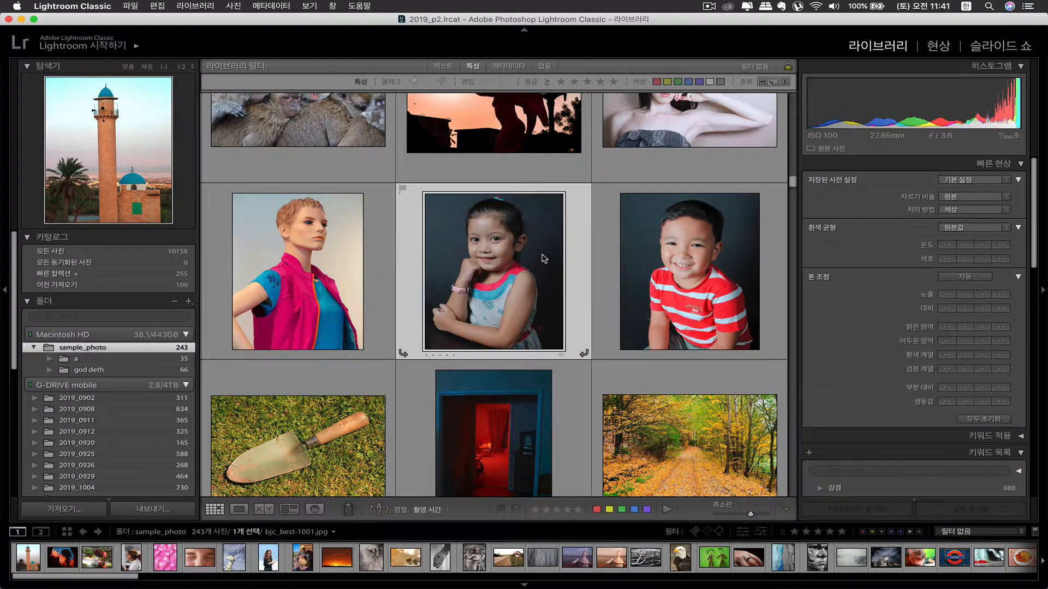
scroll(549, 287, "down", 1)
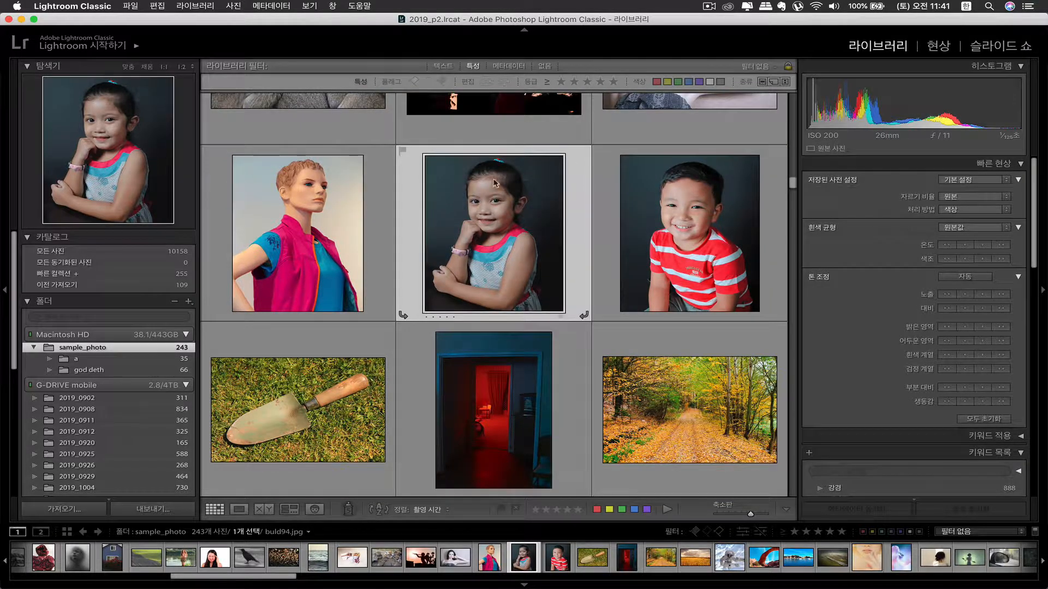
scroll(552, 245, "down", 15)
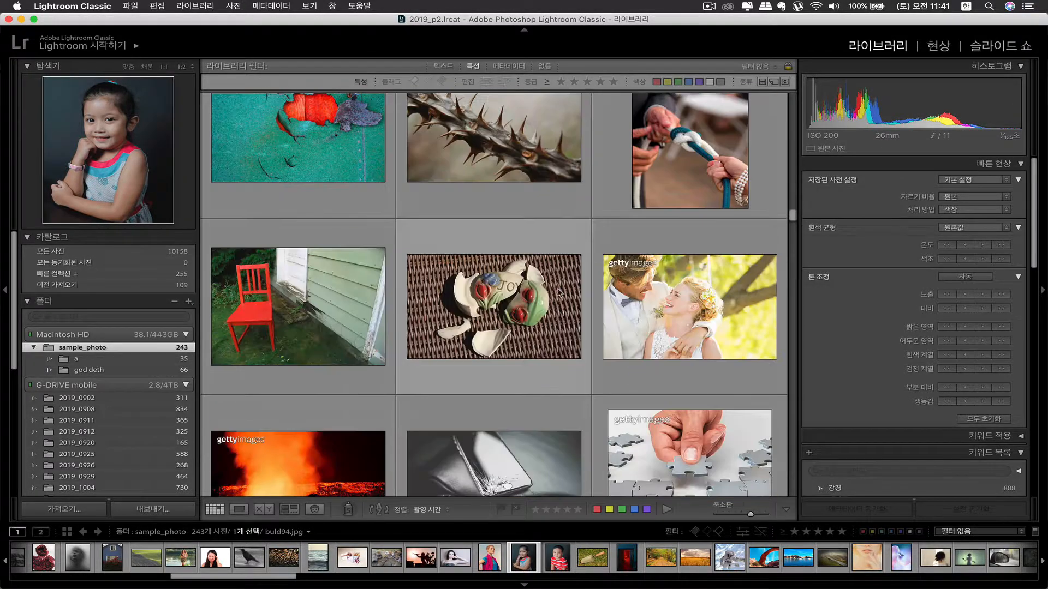
Shrink the grid thumbnails to eight per row and look through the whole sample_photo folder
left_click(723, 515)
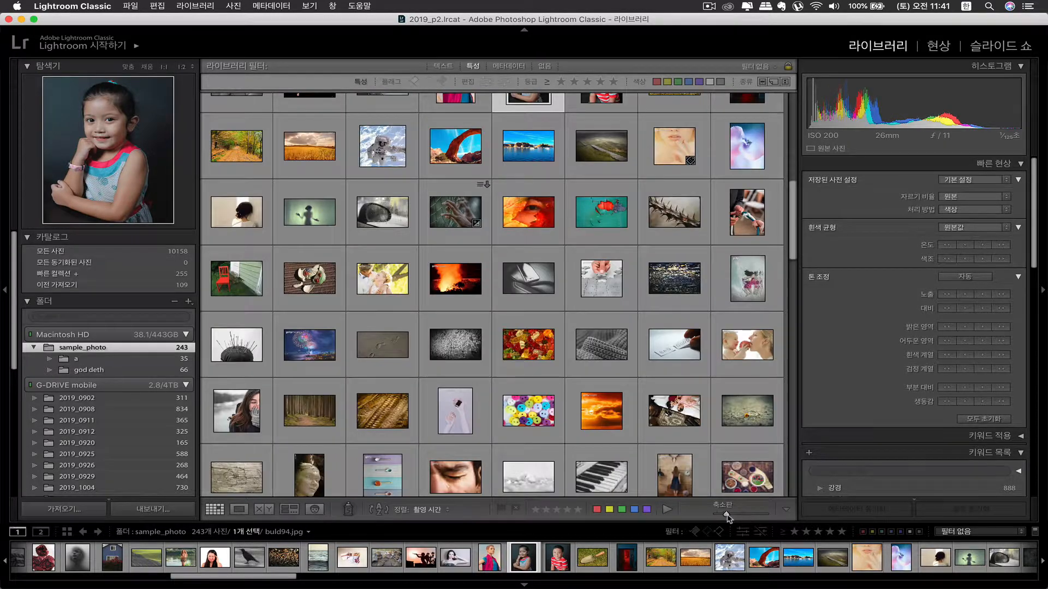
scroll(610, 416, "down", 10)
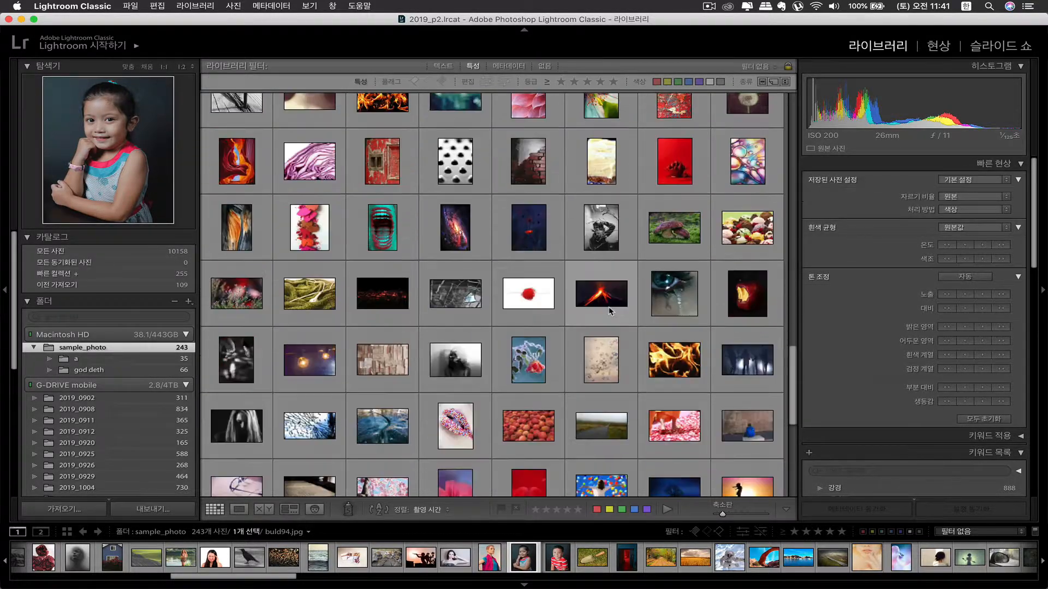
scroll(610, 311, "down", 5)
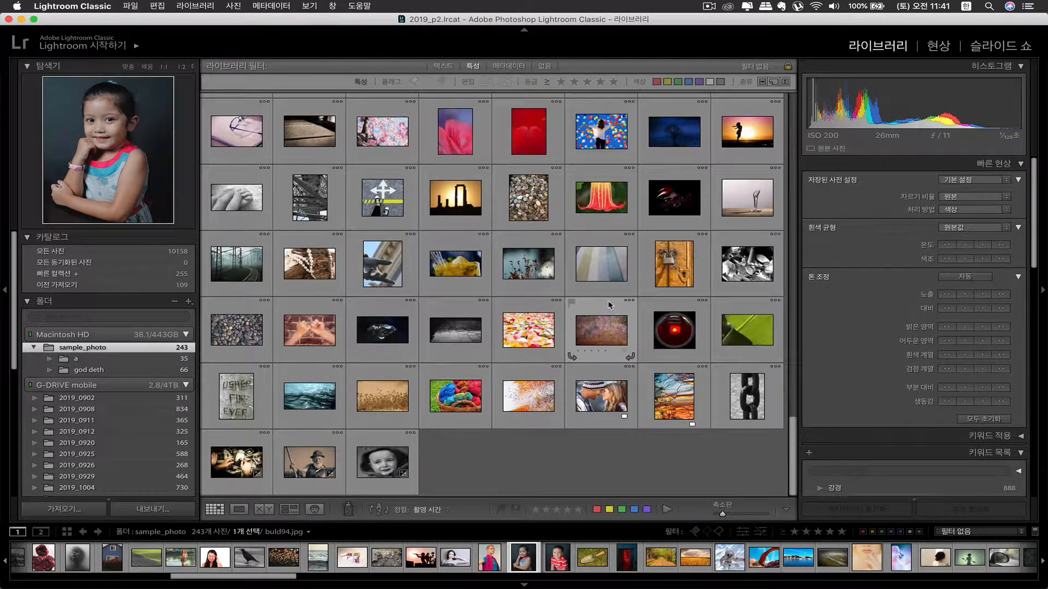
scroll(611, 306, "up", 10)
scroll(611, 304, "up", 15)
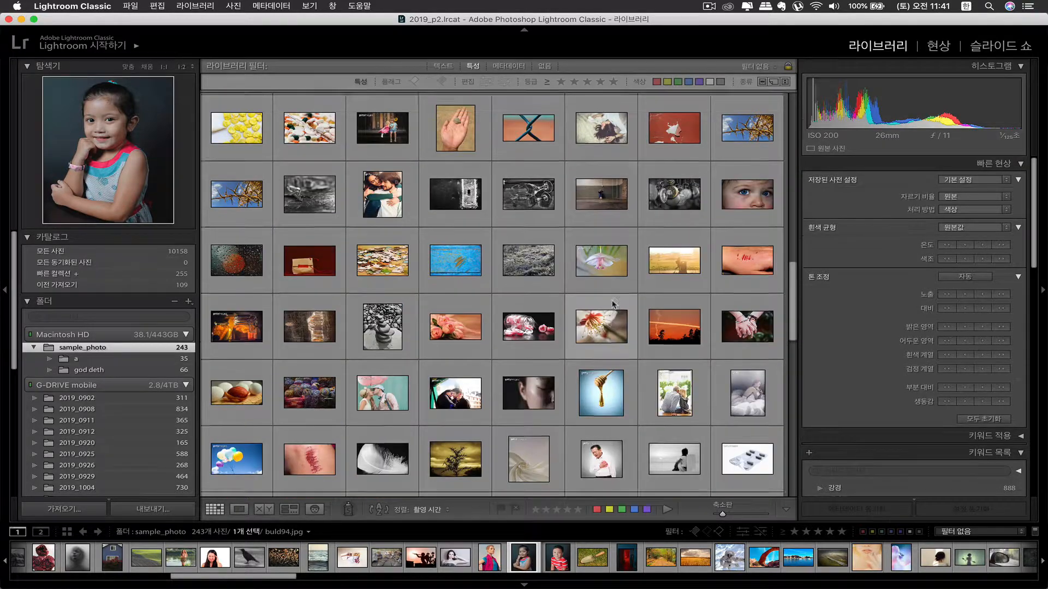
scroll(612, 300, "up", 8)
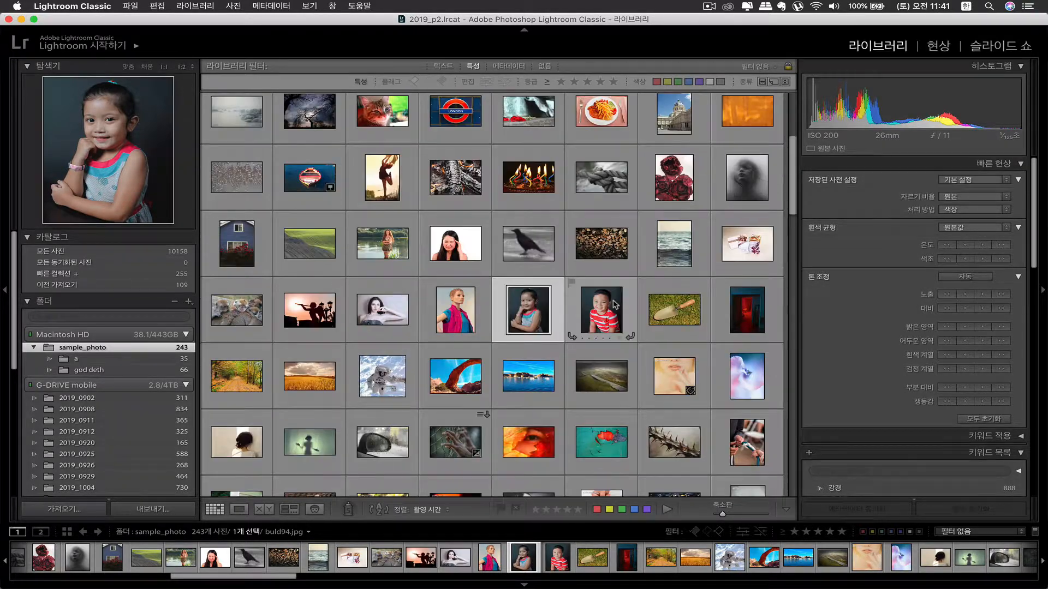
scroll(542, 297, "down", 10)
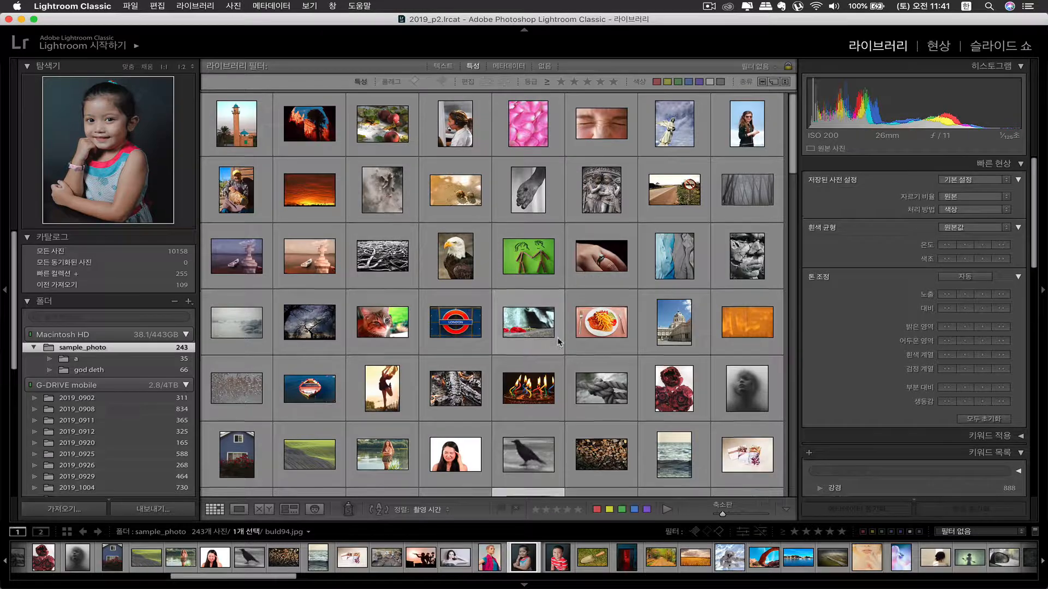
scroll(561, 343, "down", 5)
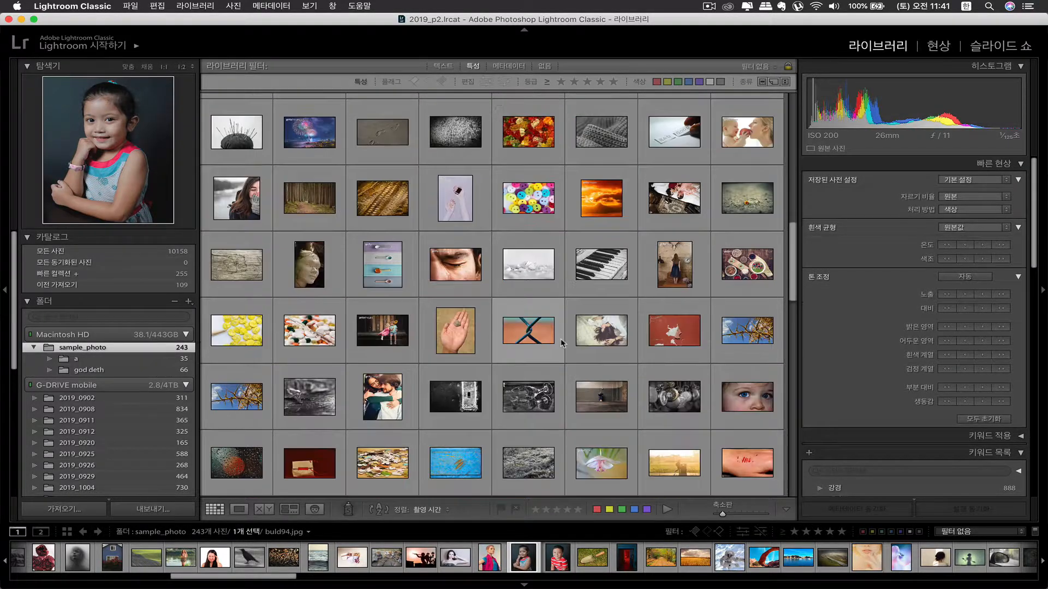
scroll(562, 342, "down", 4)
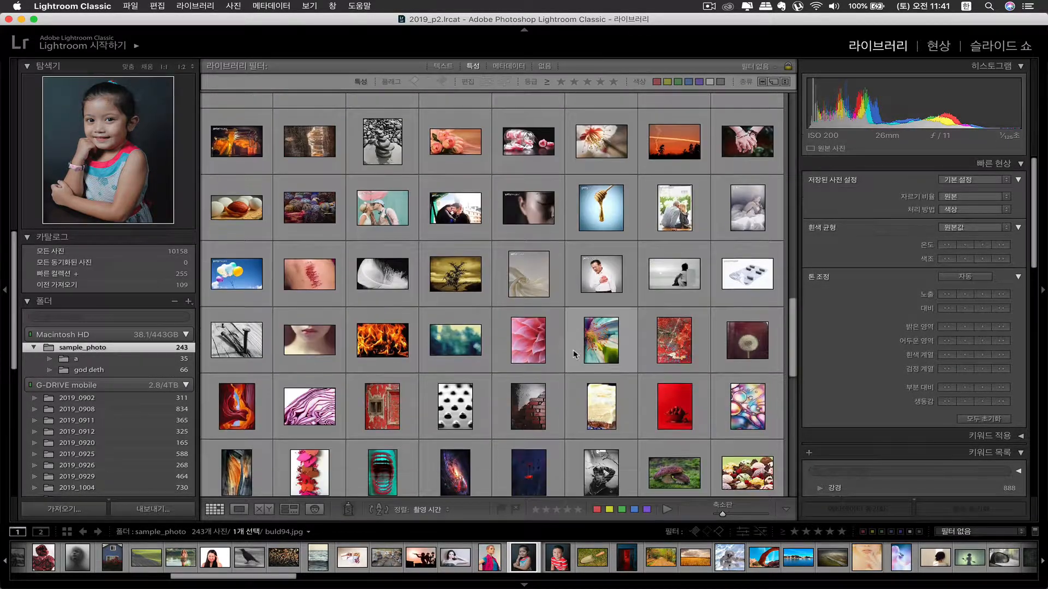
scroll(533, 360, "down", 8)
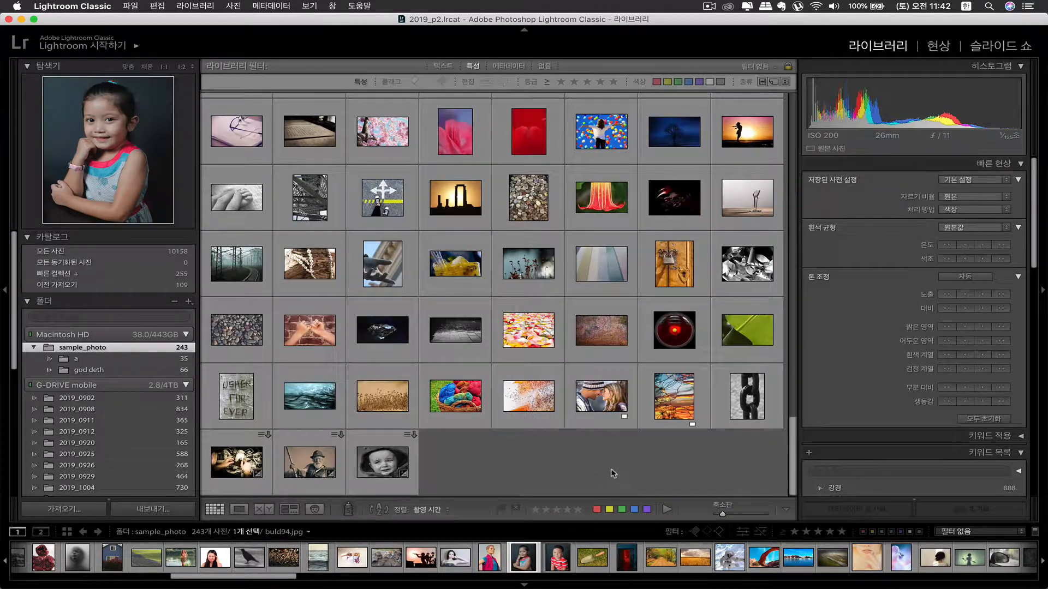
Reset the develop settings of the last two photos, the old man and the baby
left_click(375, 461)
left_click(278, 487, "shift")
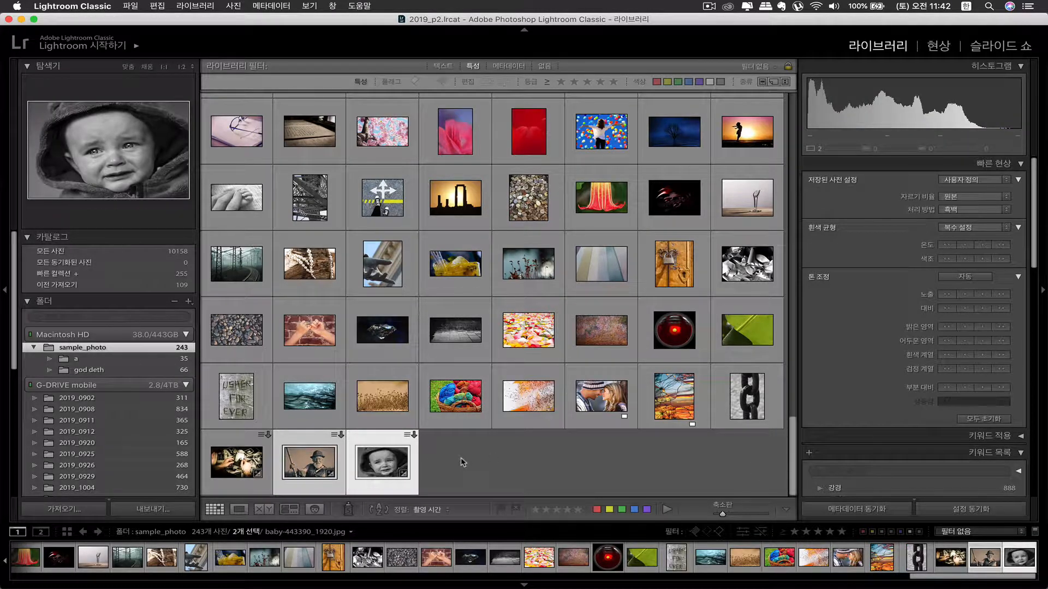
key("super+shift+r")
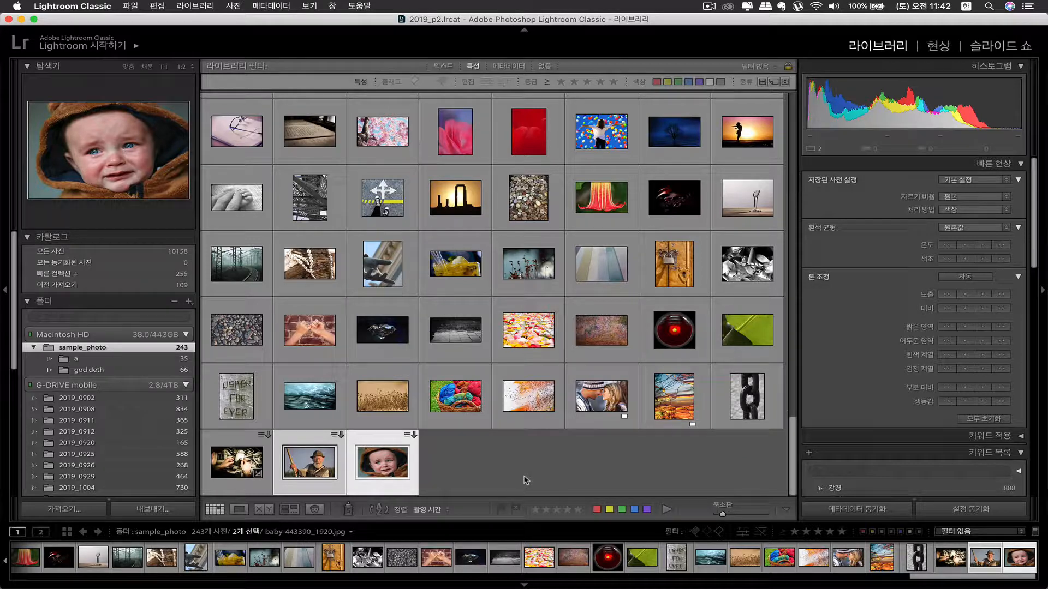
Compare the old man and baby portraits together in Survey view, return to the grid and clear the selection
key("super+j")
key("d")
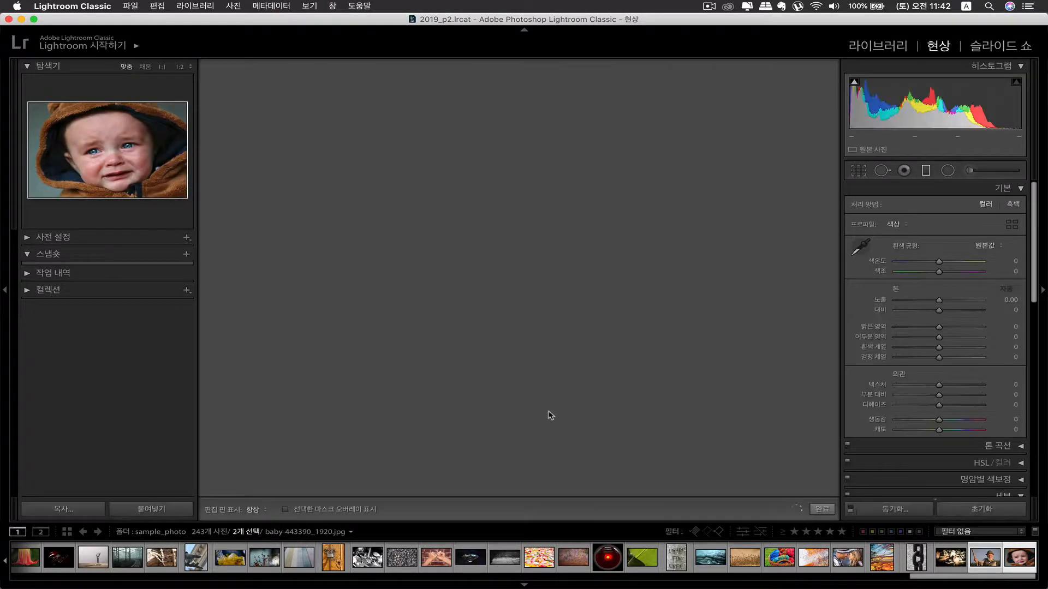
key("n")
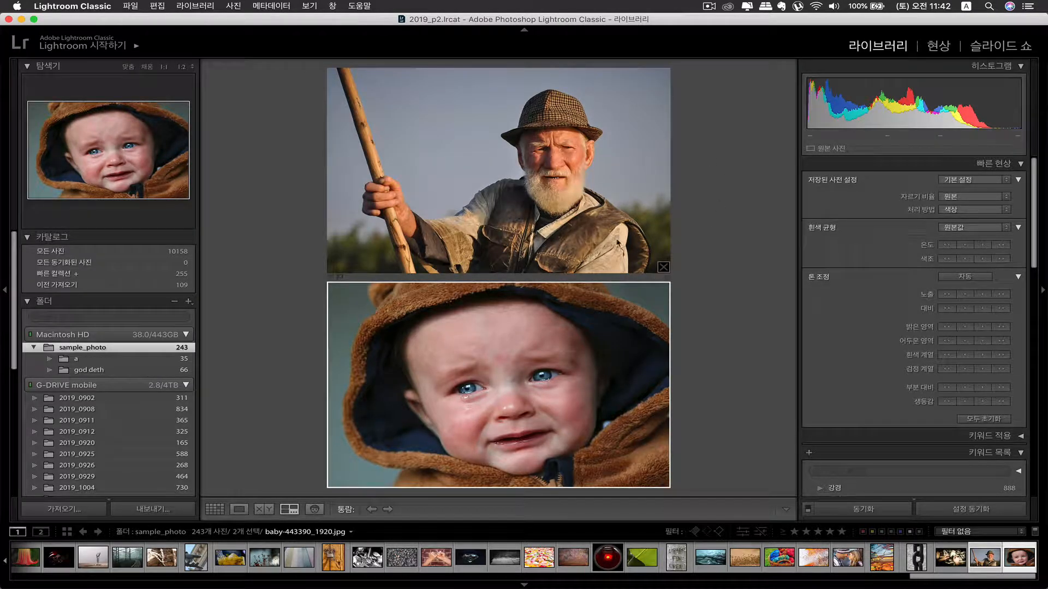
left_click(573, 197)
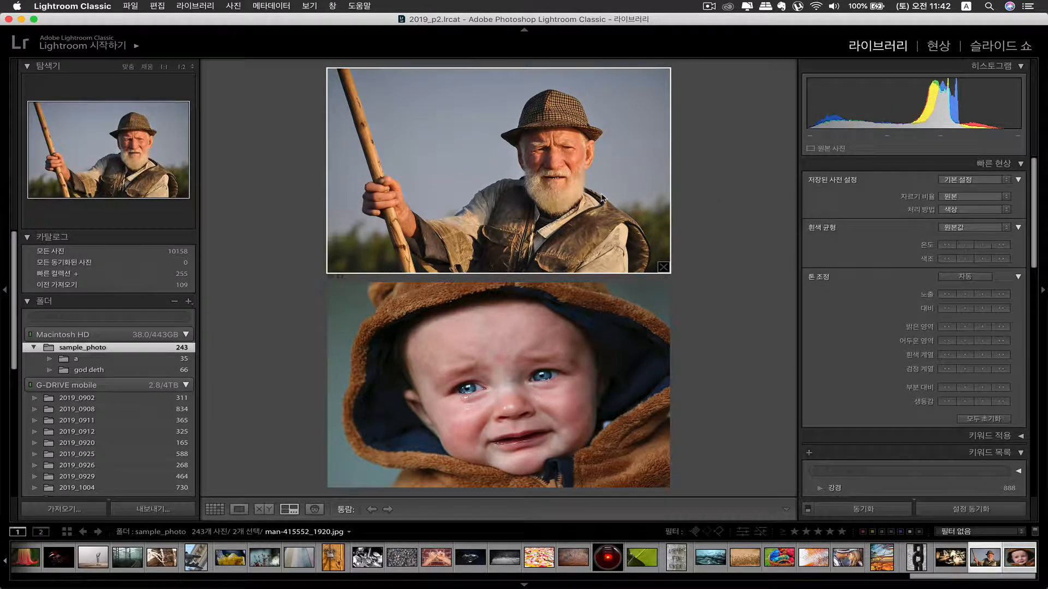
left_click(578, 396)
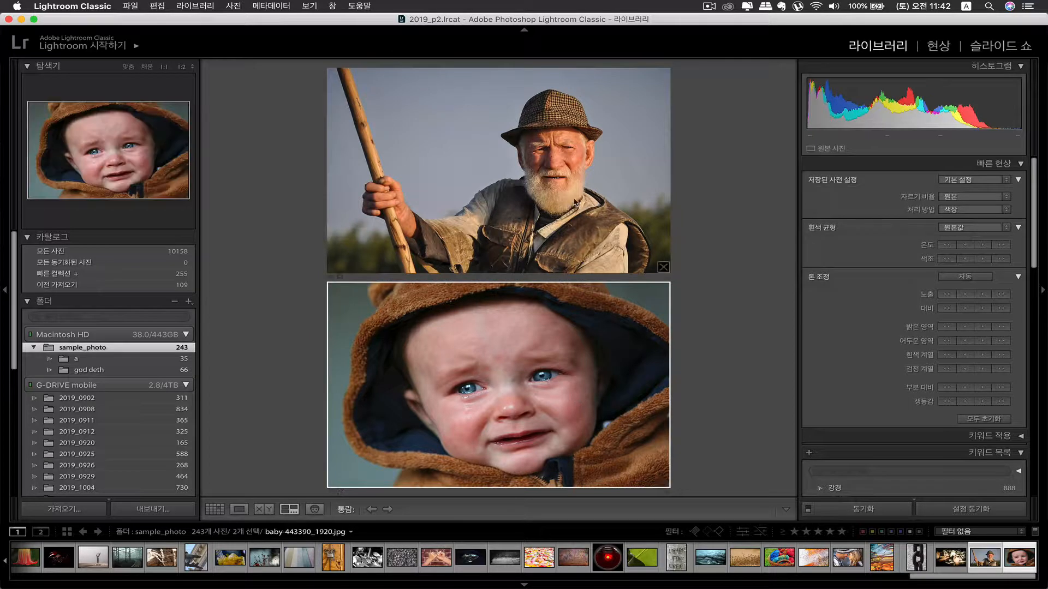
key("g")
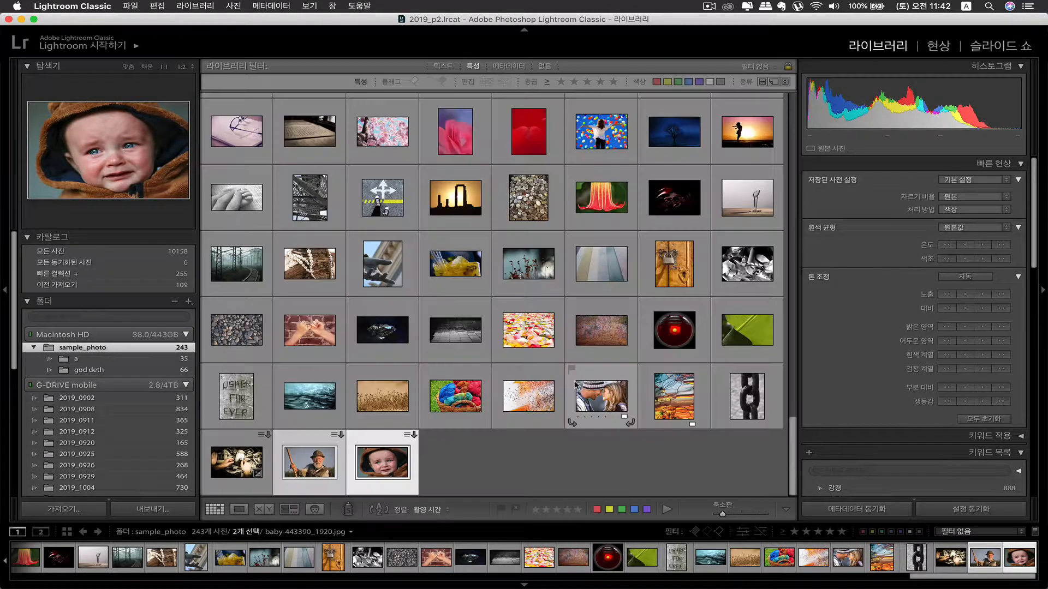
left_click(557, 469)
Move the old man and baby portraits together to just before the grey pebbles photo in the grid
left_click(393, 468)
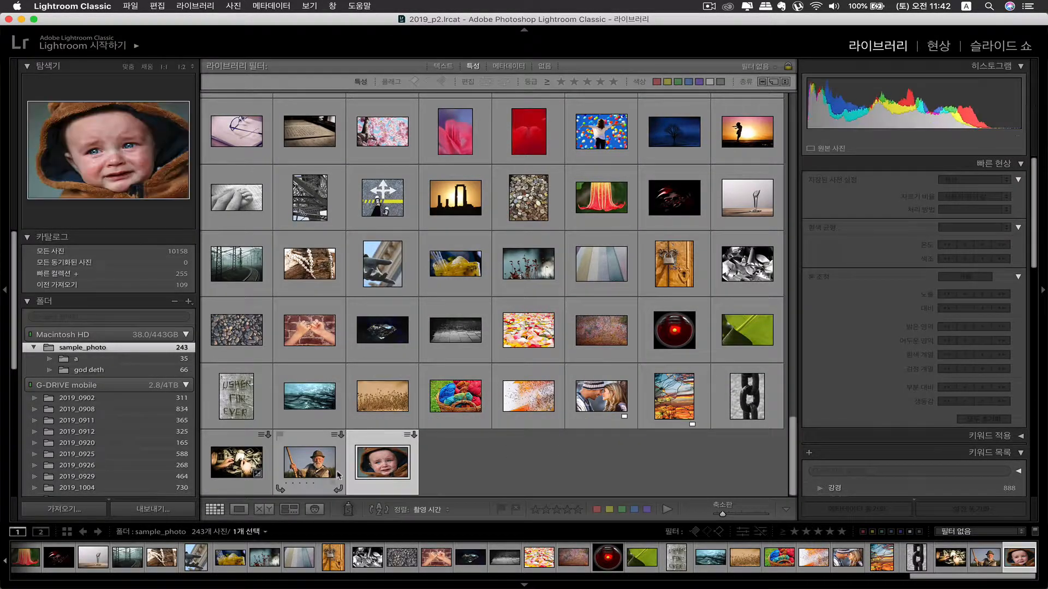
key("Left")
left_click(392, 468, "shift")
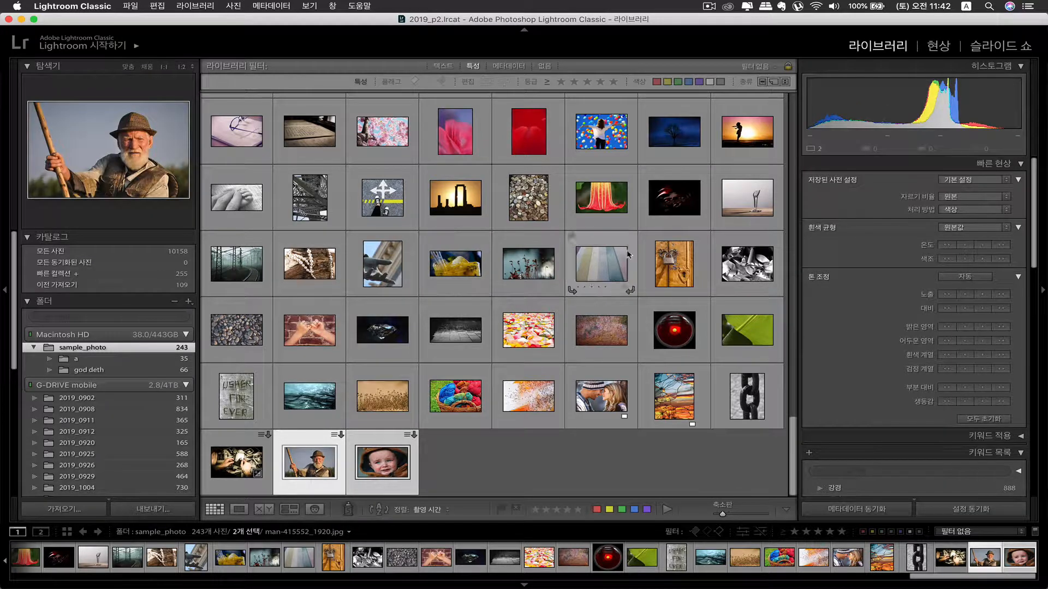
left_click_drag(294, 480, 210, 330)
left_click(485, 472)
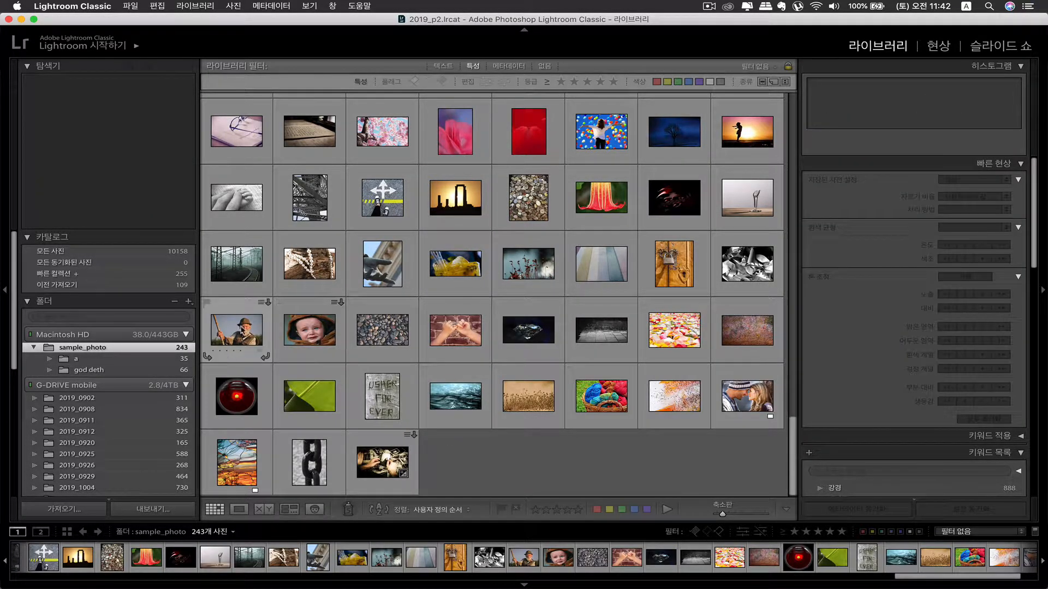
Convert the old man's portrait to the black-and-white treatment (흑백) in Quick Develop
left_click(236, 333)
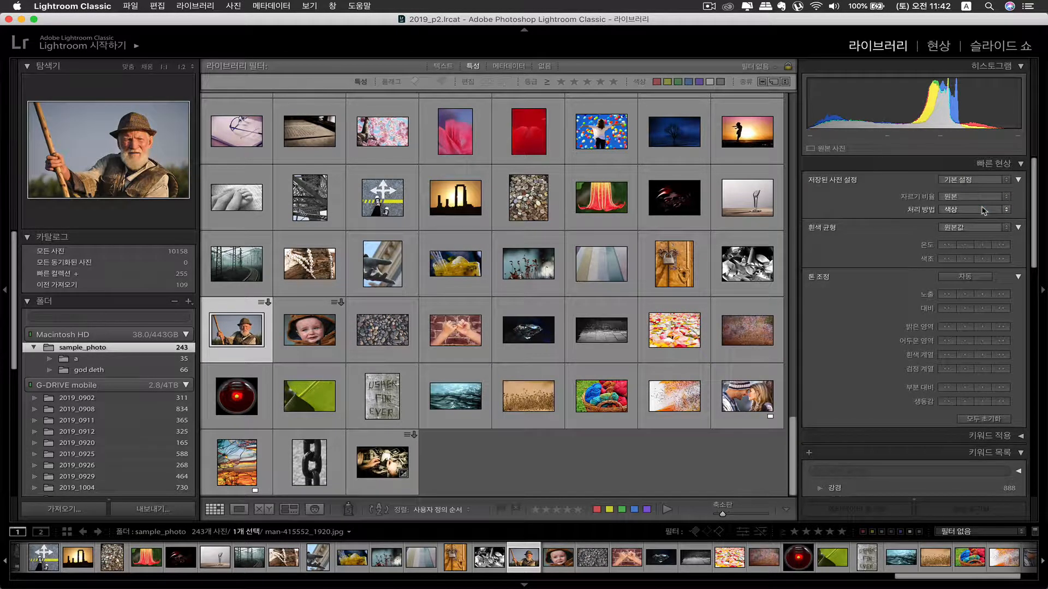
left_click(983, 210)
left_click(967, 216)
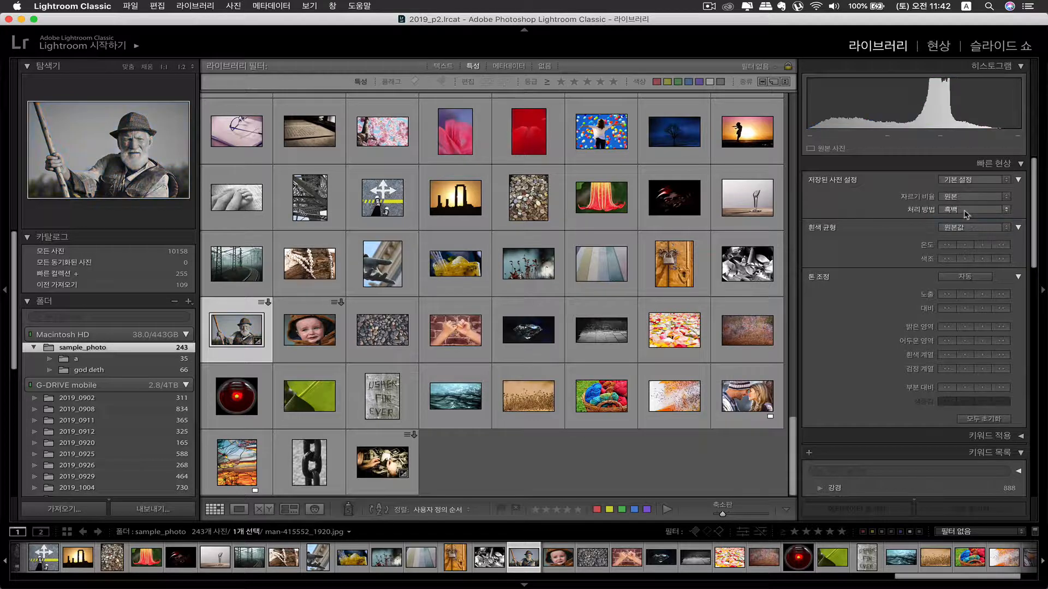
Raise the old man portrait's contrast by four small steps and one large step, enlarging it in Loupe view
left_click(983, 309)
left_click(982, 309)
left_click(982, 309)
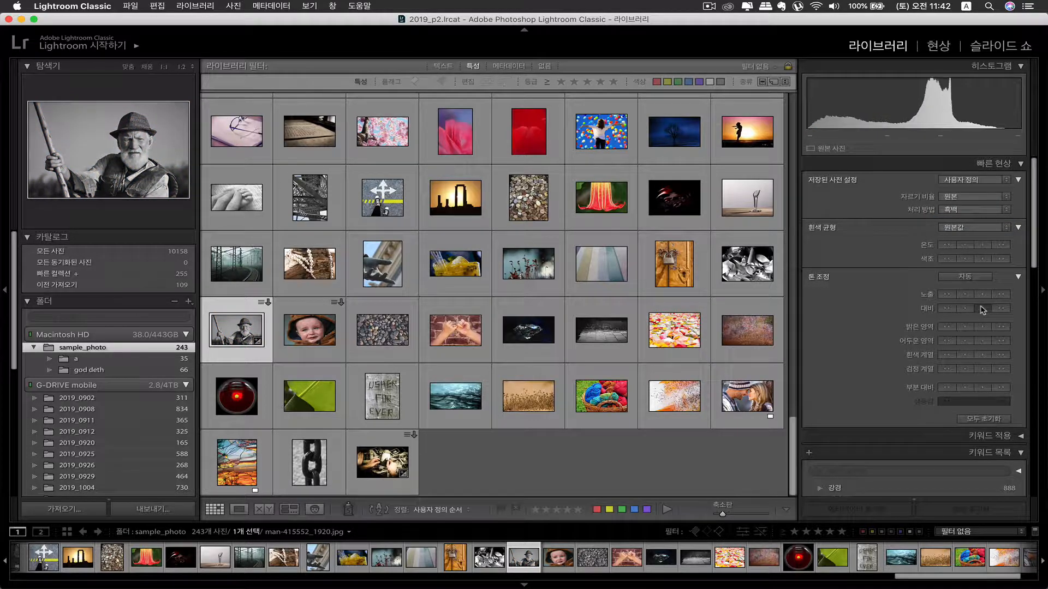
left_click(982, 309)
key("e")
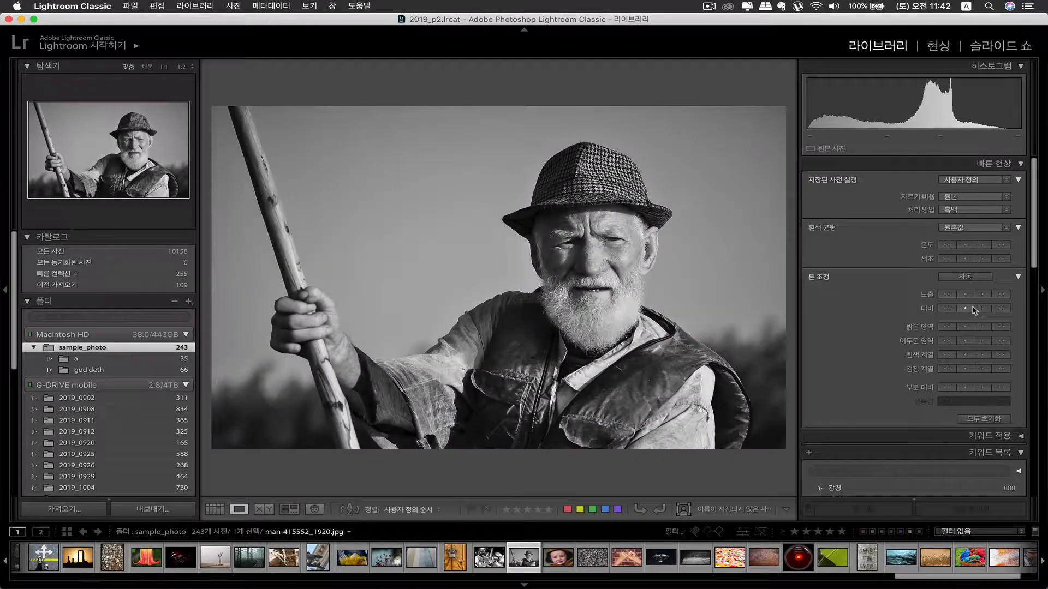
left_click(1001, 310)
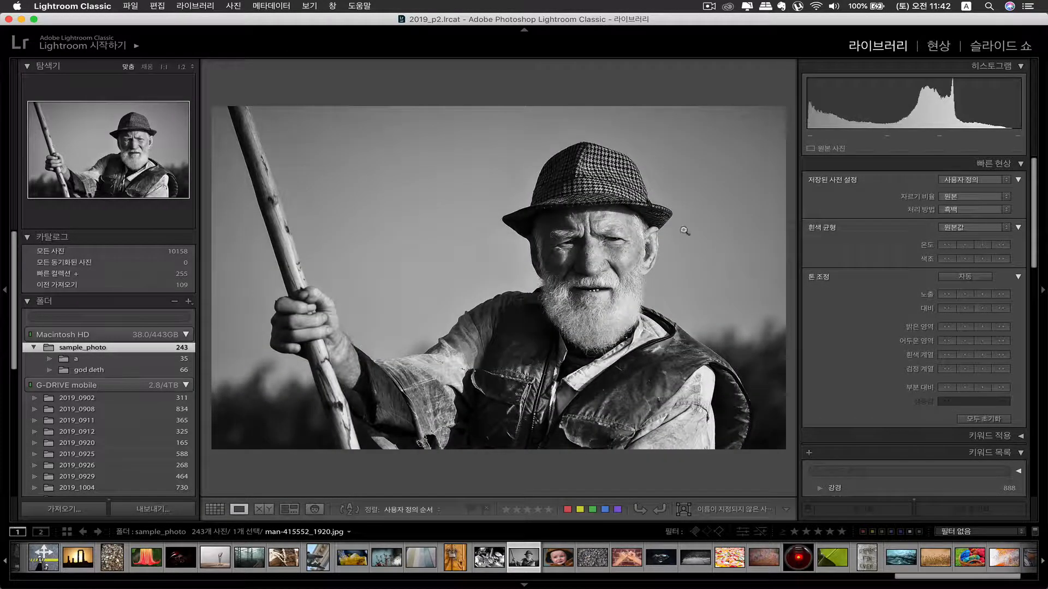
Try raising the old man portrait's clarity in three large steps and lower it again
left_click(1000, 389)
left_click(1000, 389)
left_click(1000, 388)
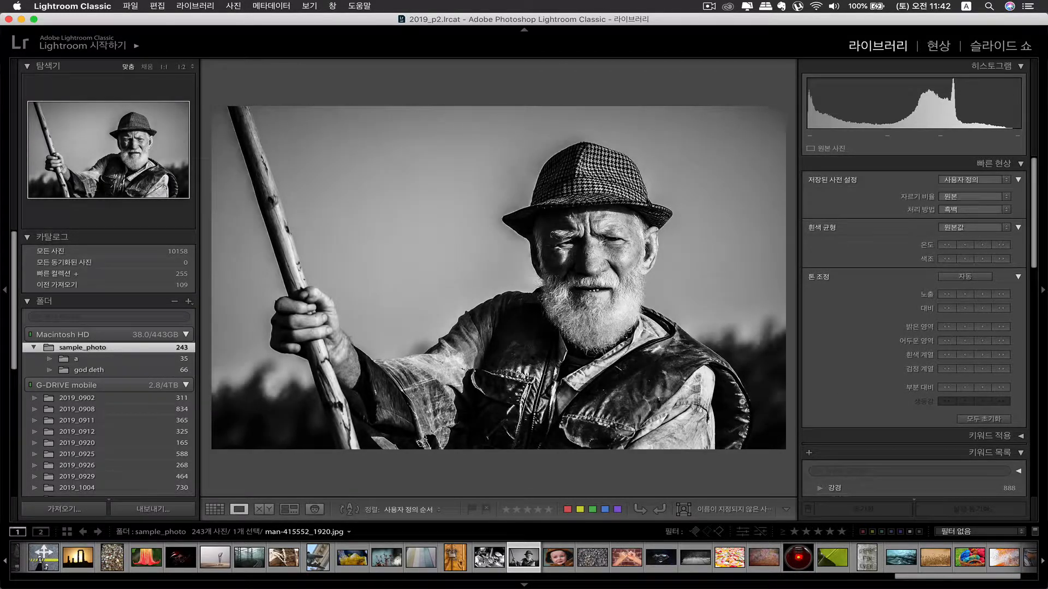
left_click(946, 388)
left_click(946, 388)
left_click(946, 388)
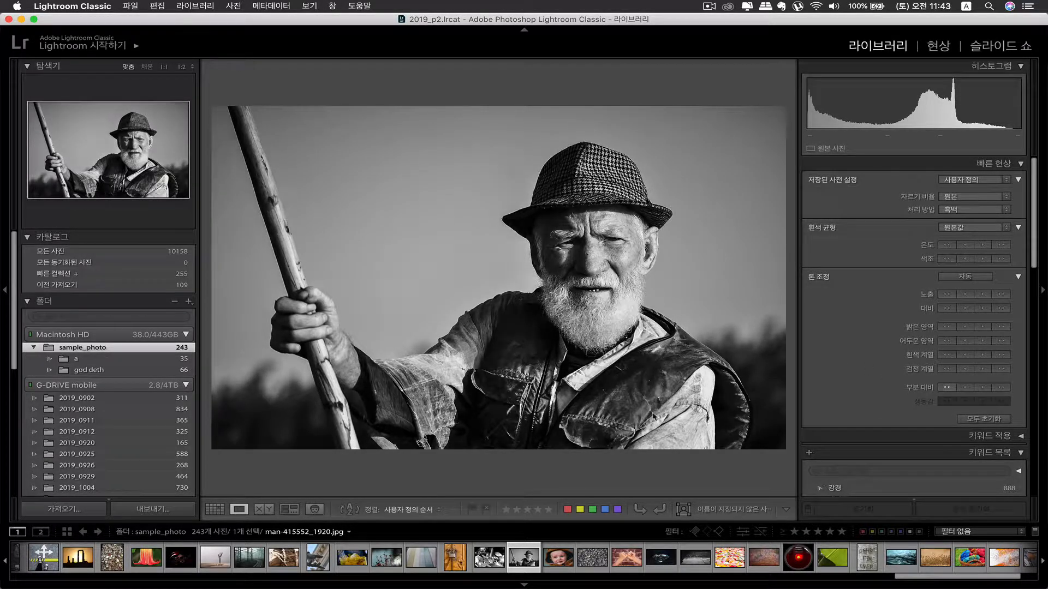
left_click(946, 388)
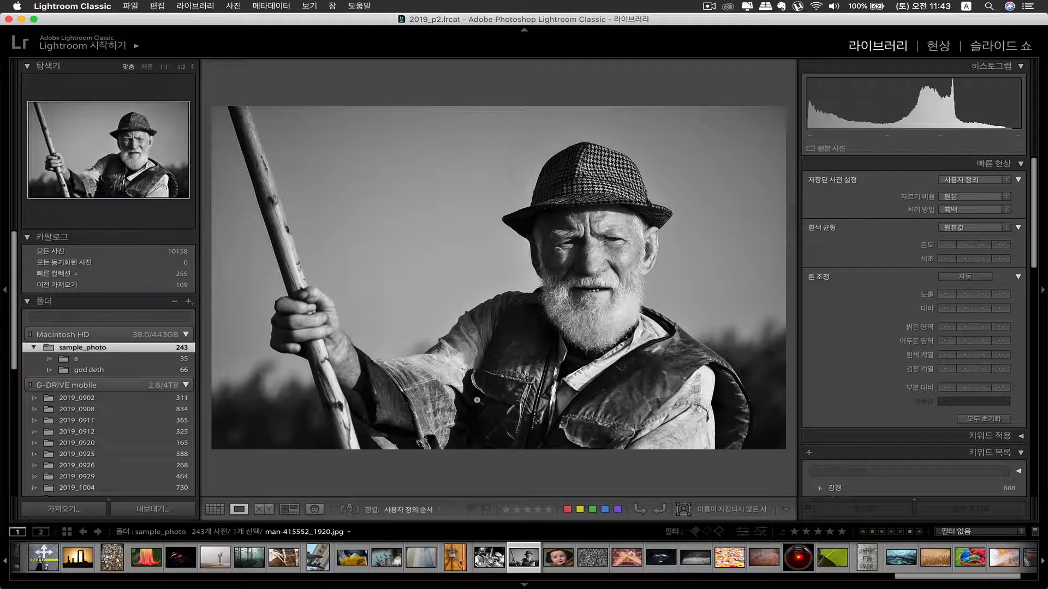
In the grid, place the couple and clasped-hands photos right after the baby portrait and select the crumpled paper photo
left_click(215, 509)
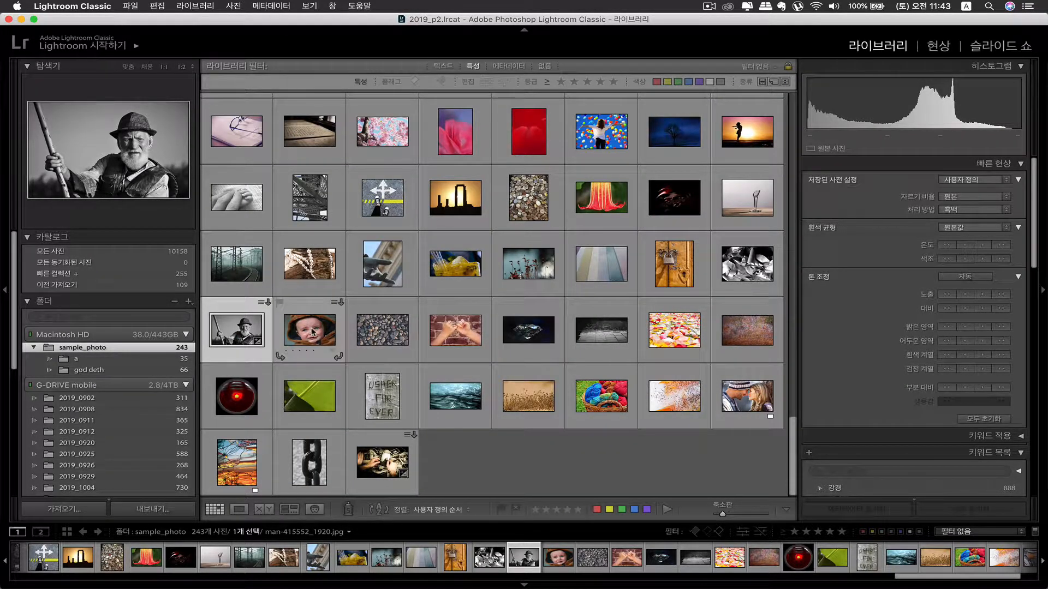
left_click_drag(747, 396, 346, 330)
left_click(752, 276)
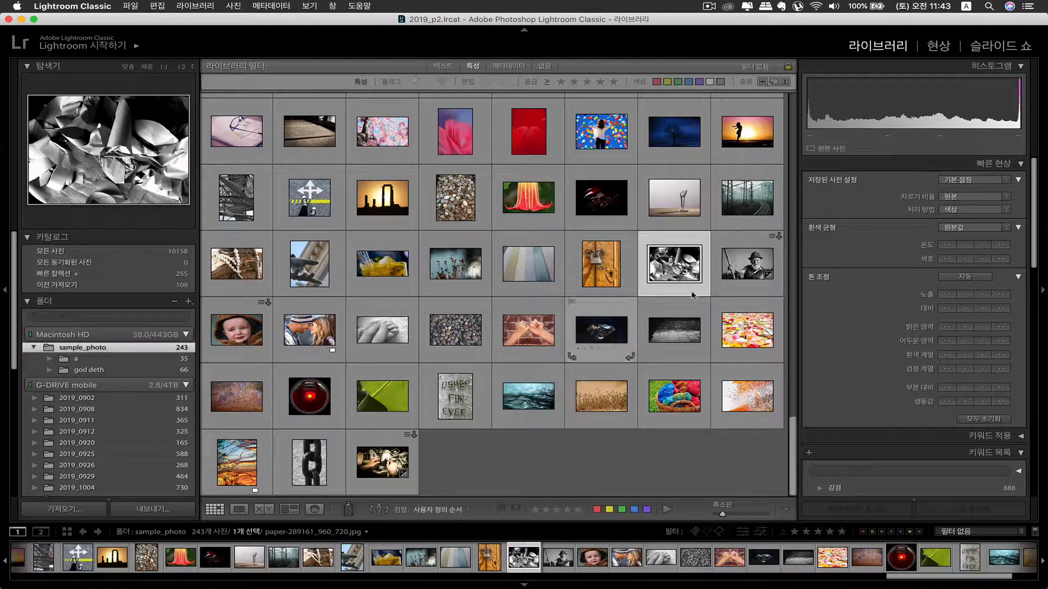
Synchronise all develop settings from the old man's portrait to the baby, couple and clasped-hands photos
left_click(743, 264)
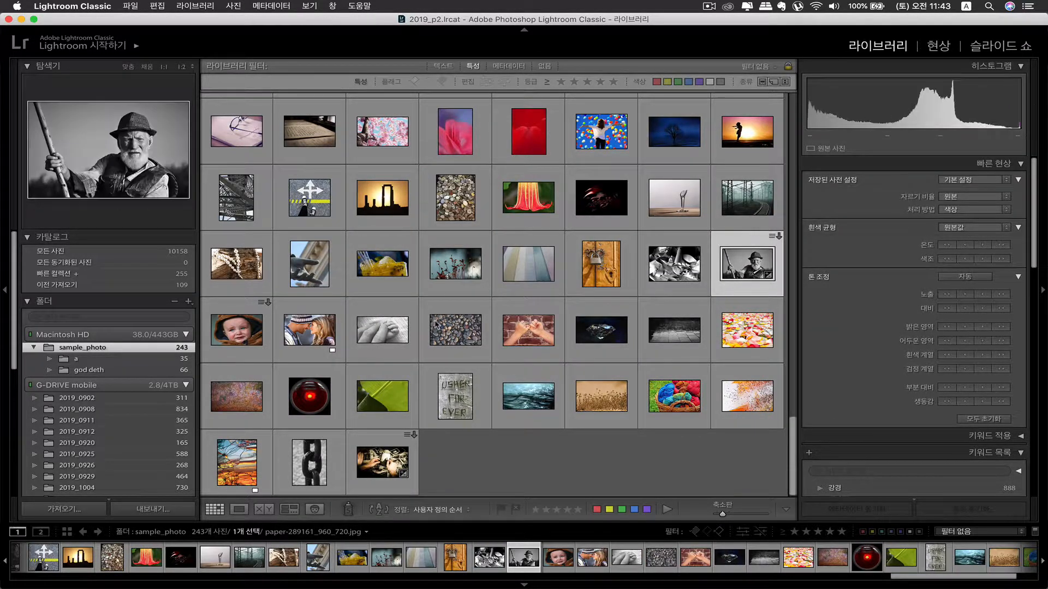
left_click(390, 333, "shift")
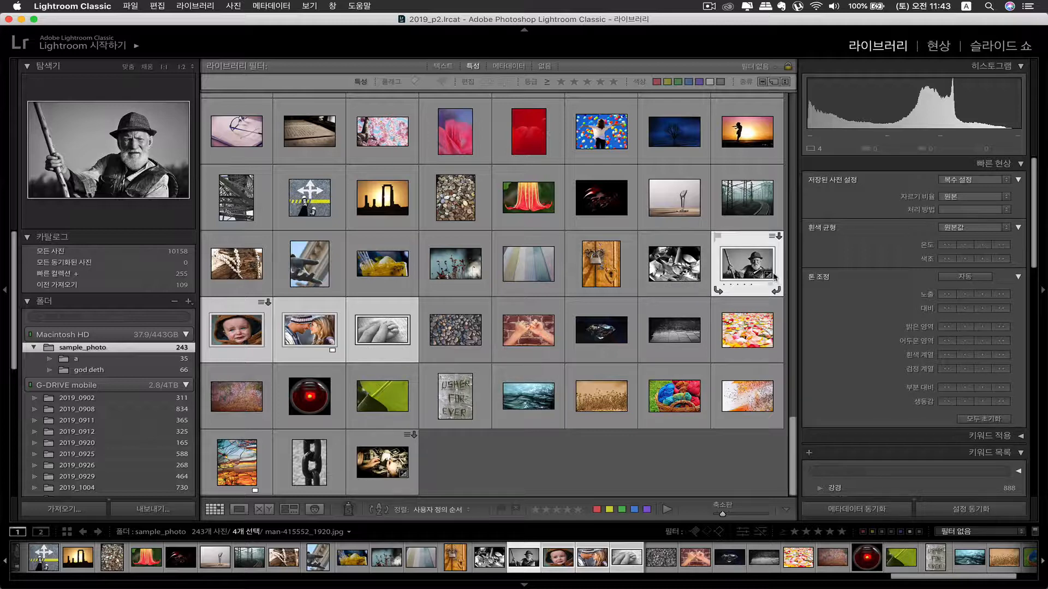
left_click(983, 511)
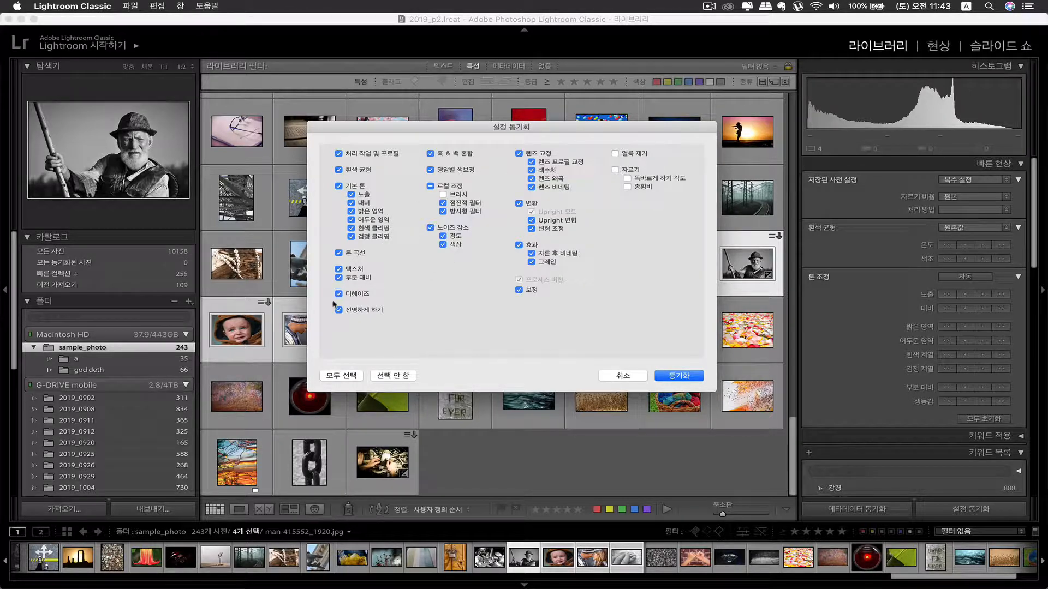
left_click(394, 377)
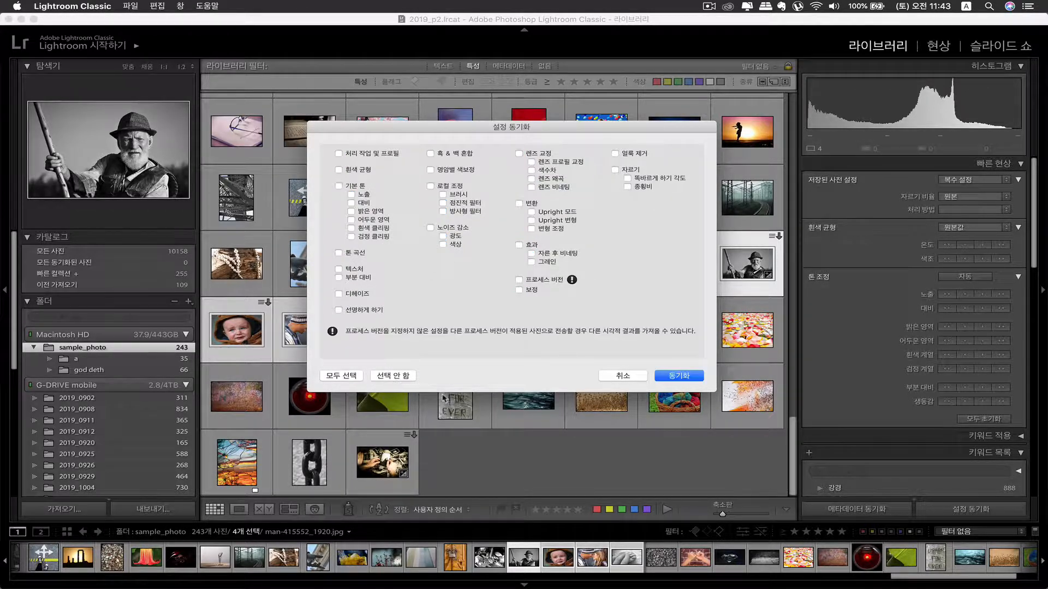
left_click(355, 376)
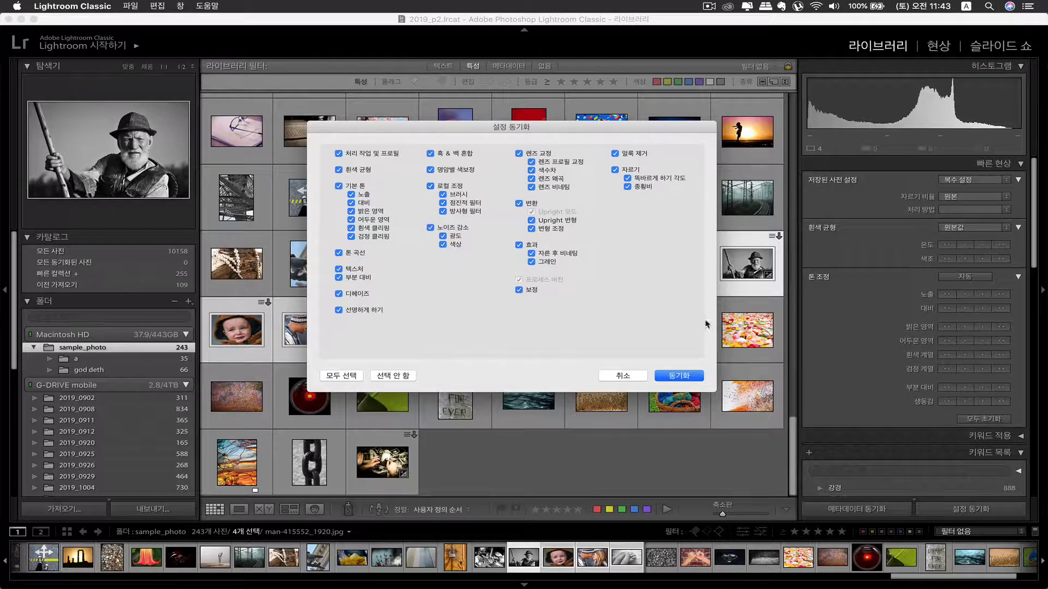
left_click(679, 377)
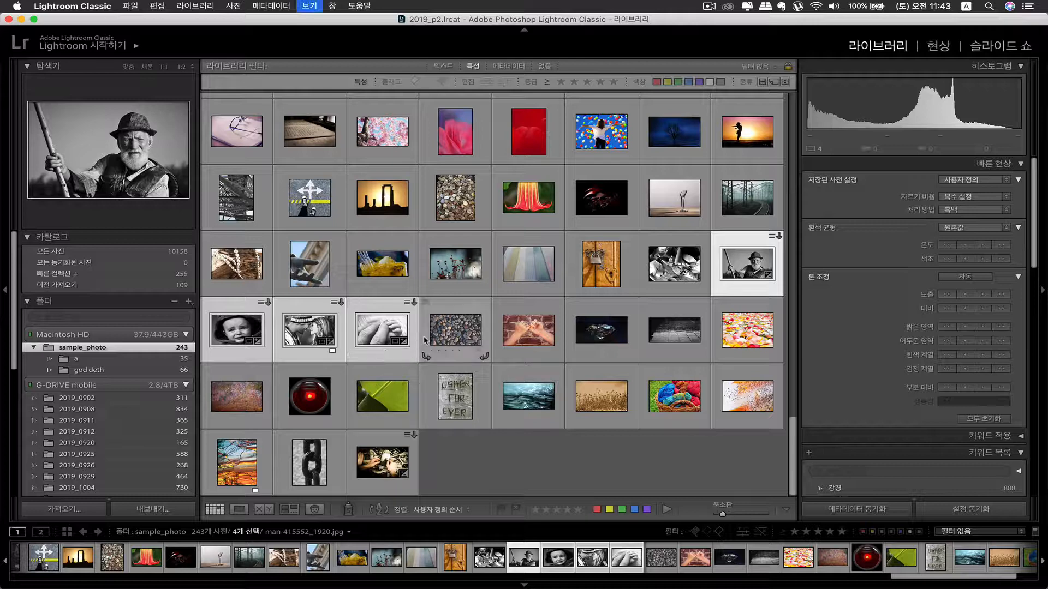
Examine the four synchronised photos side by side in Survey view, making individual pictures active to compare their black-and-white tone
key("n")
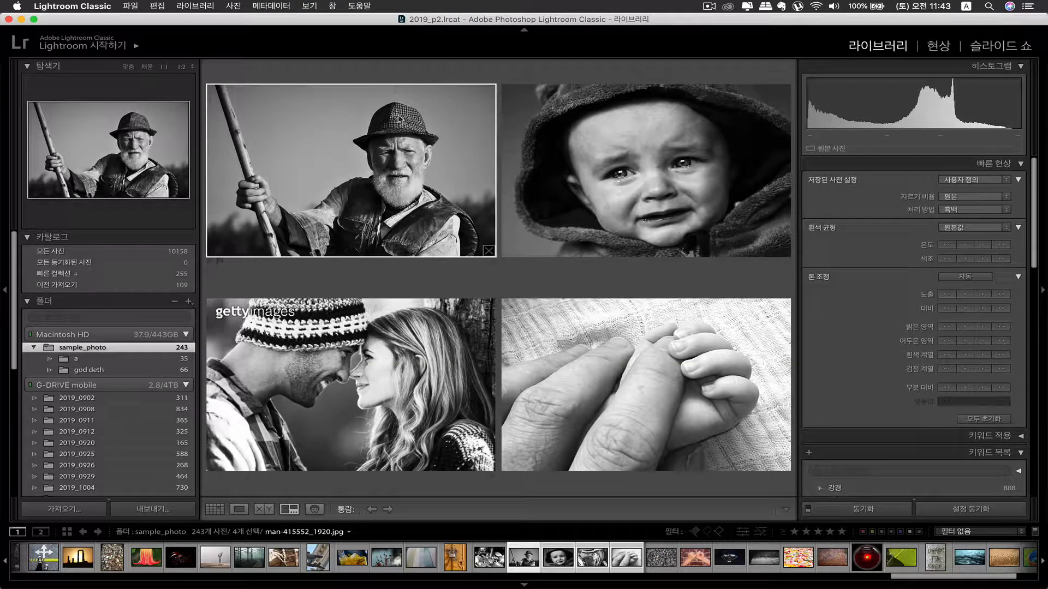
left_click(624, 166)
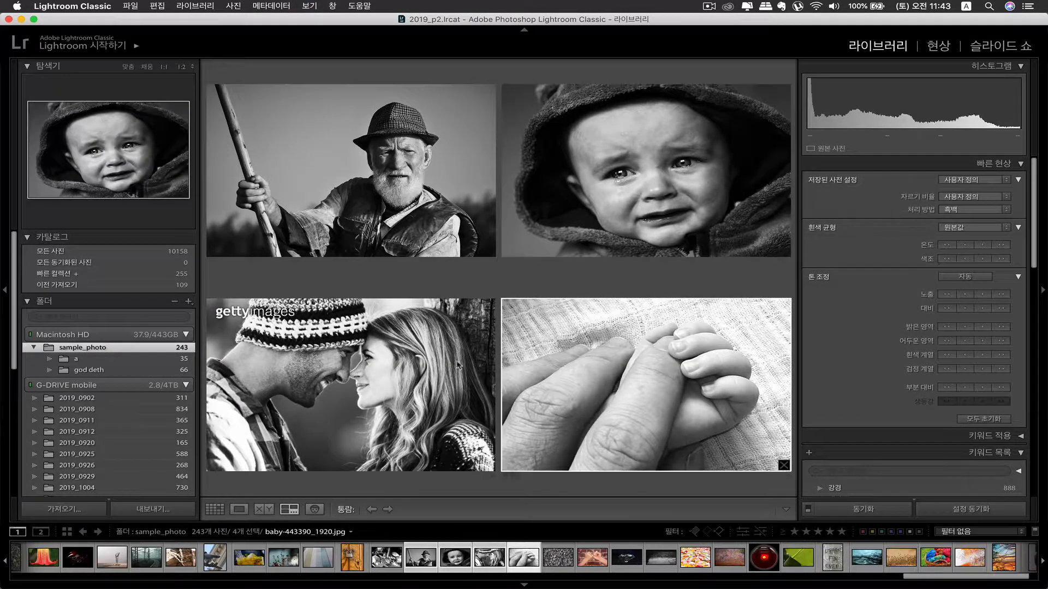
left_click(511, 350)
left_click(470, 366)
left_click(589, 333)
left_click(606, 218)
left_click(620, 346)
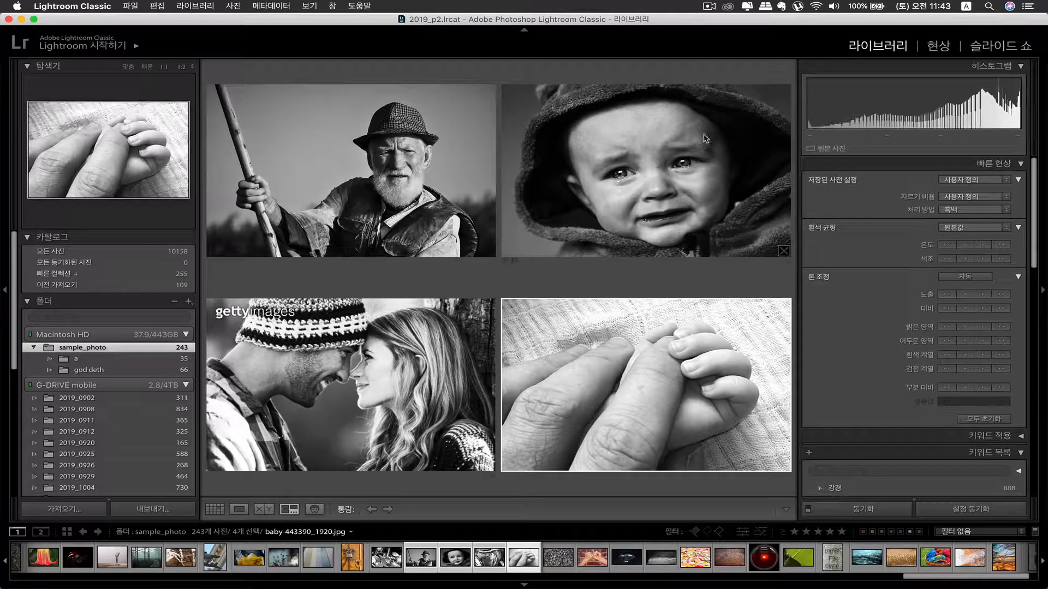
left_click(678, 160)
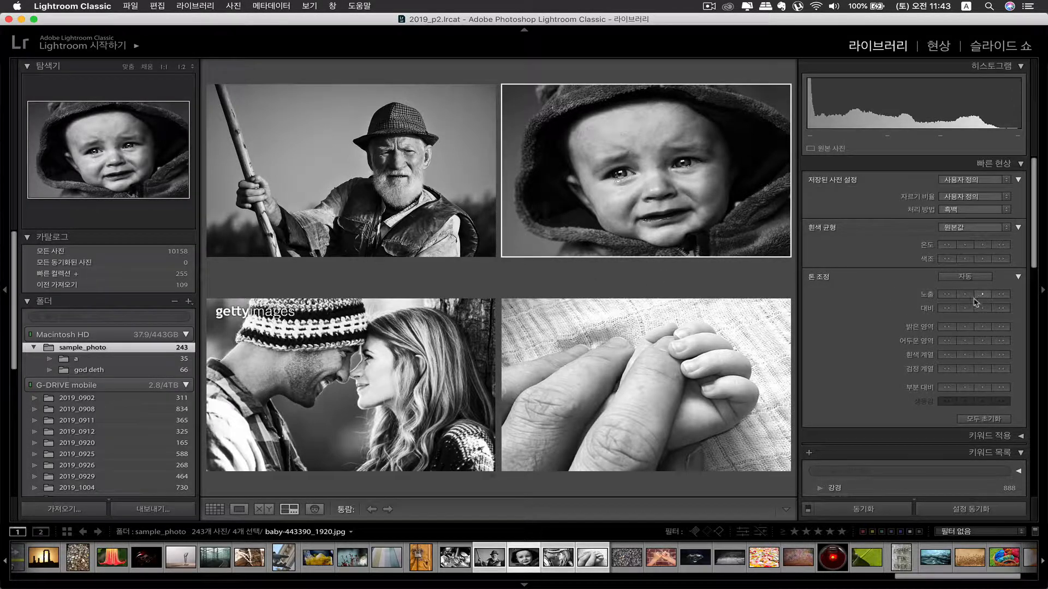
Lower the clarity (부분 대비) of the clasped-hands photo and the couple photo in large Quick Develop steps
left_click(612, 372)
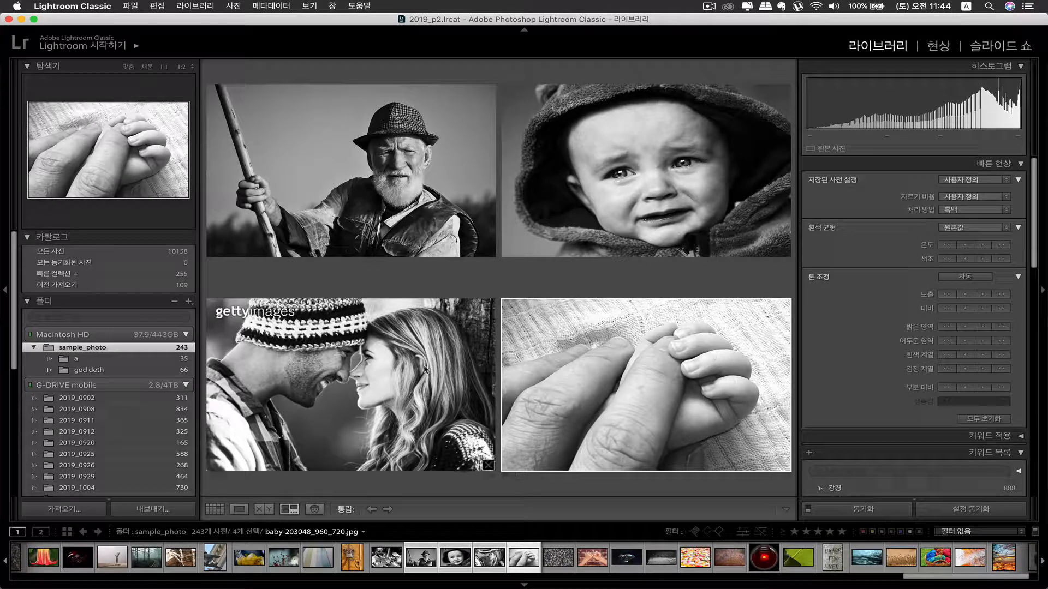
left_click(950, 390)
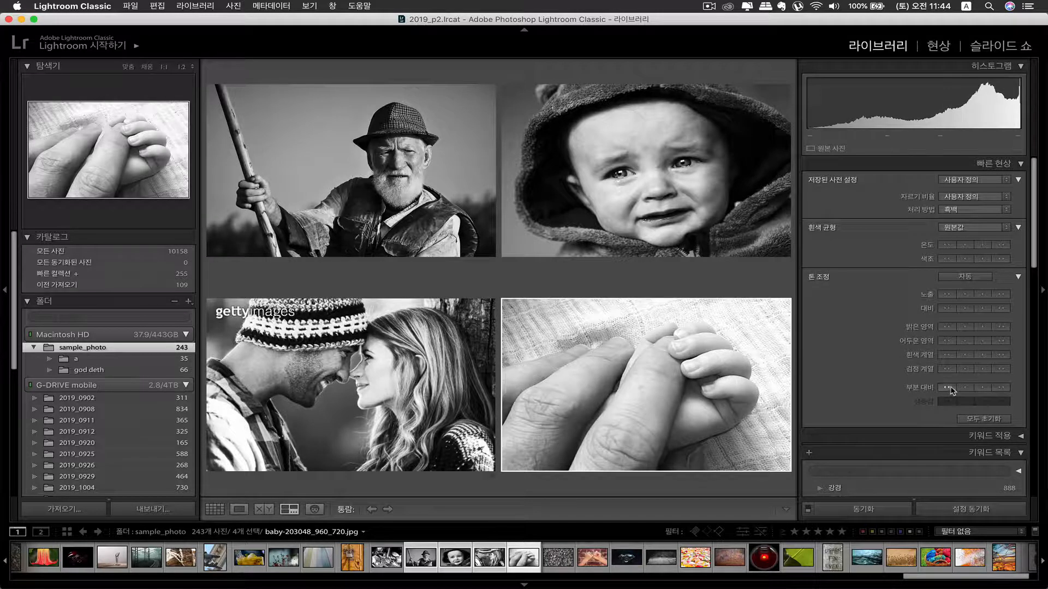
left_click(450, 420)
left_click(948, 390)
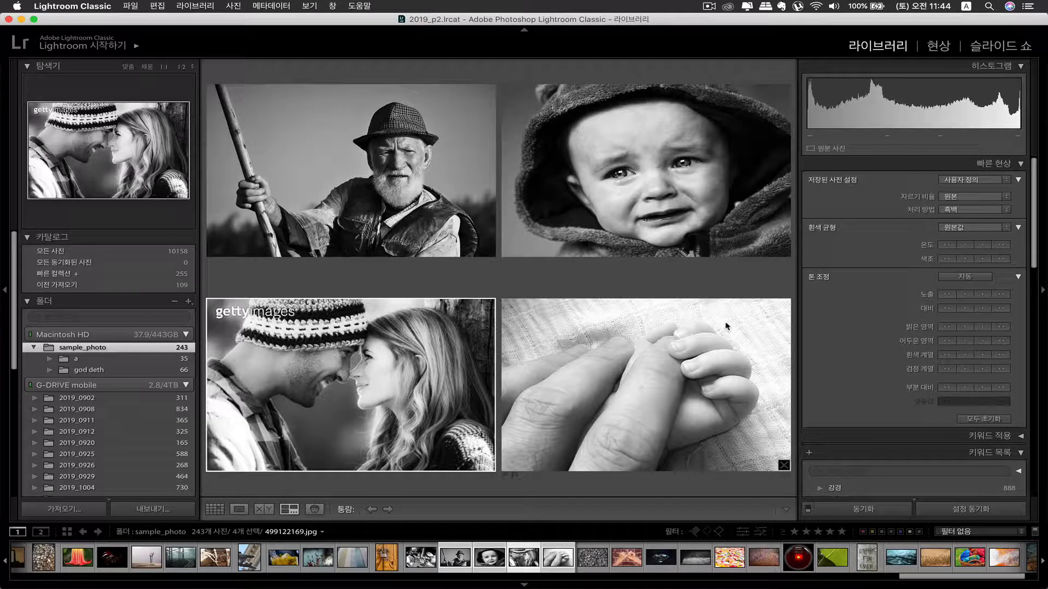
Make the old man's portrait active, return to Grid view and deselect all photos
left_click(689, 190)
key("Left")
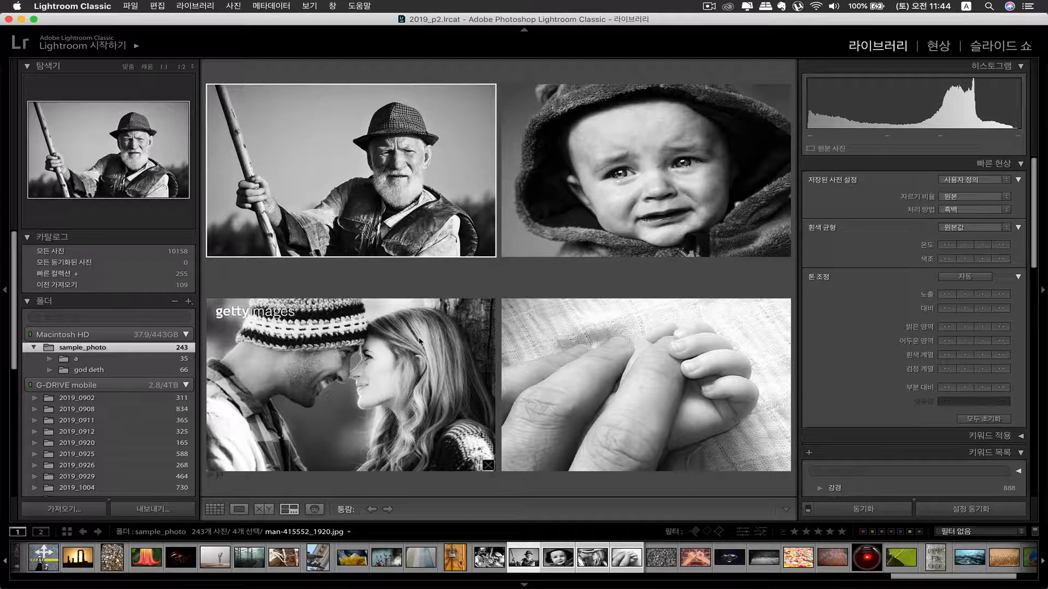
left_click(221, 510)
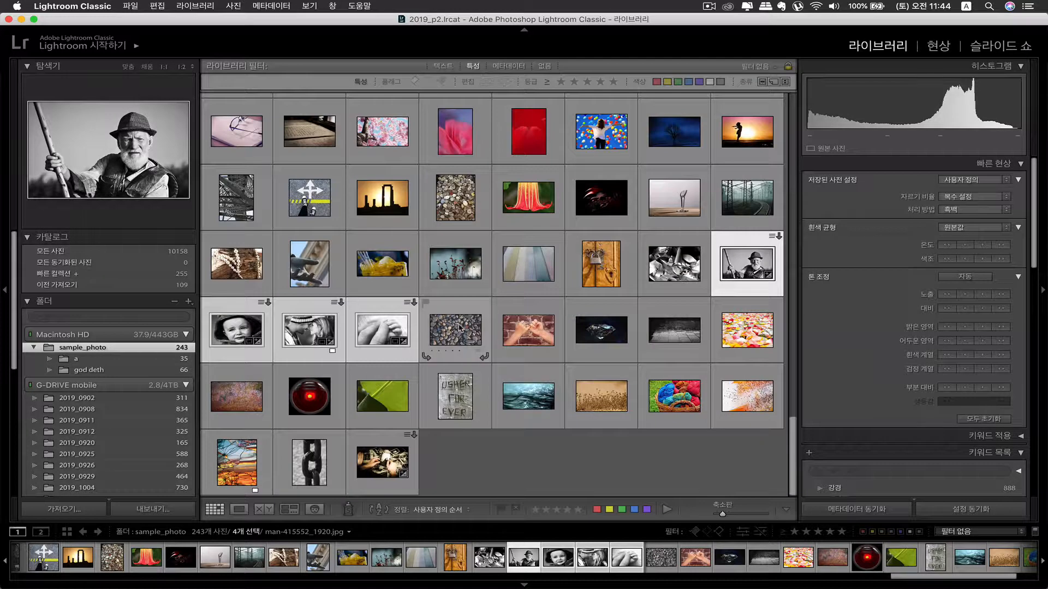
left_click(502, 469)
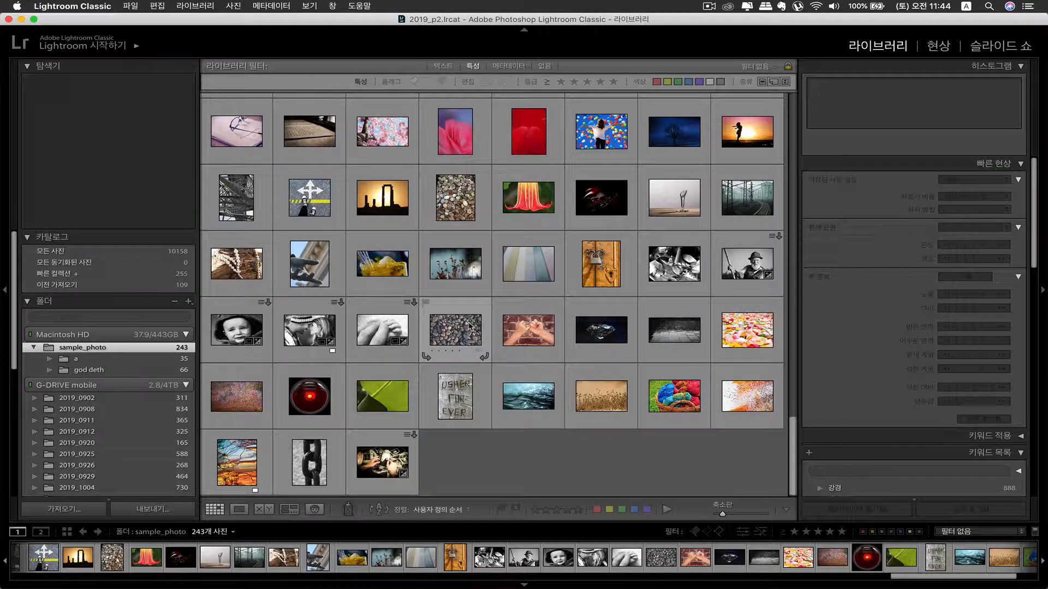
Find the bare-tree silhouette photo buld99.jpg near the start of the folder and open it in the Develop module
scroll(470, 327, "up", 15)
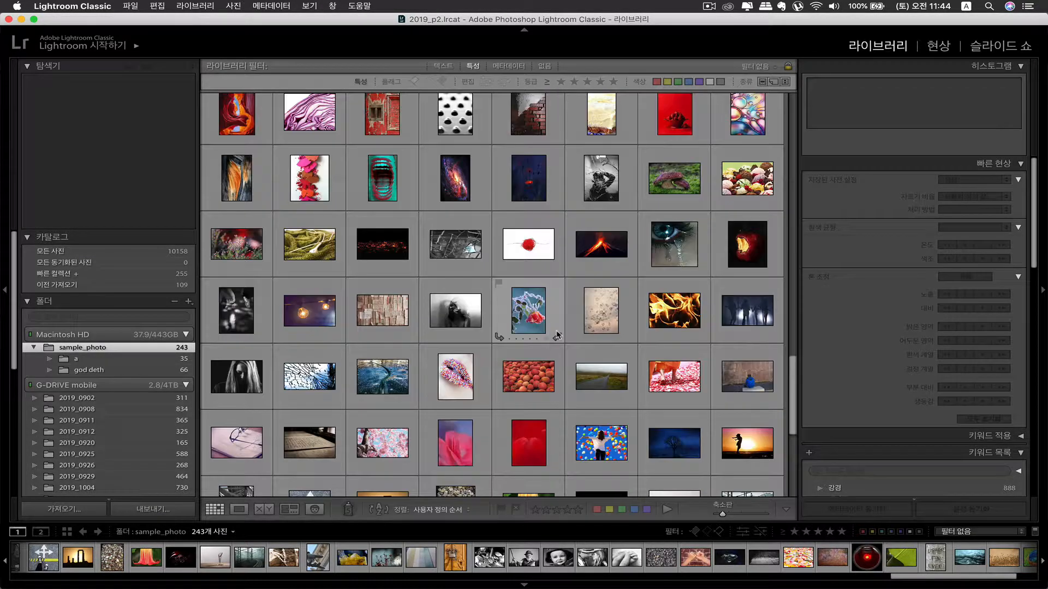
scroll(558, 334, "up", 8)
scroll(502, 321, "up", 5)
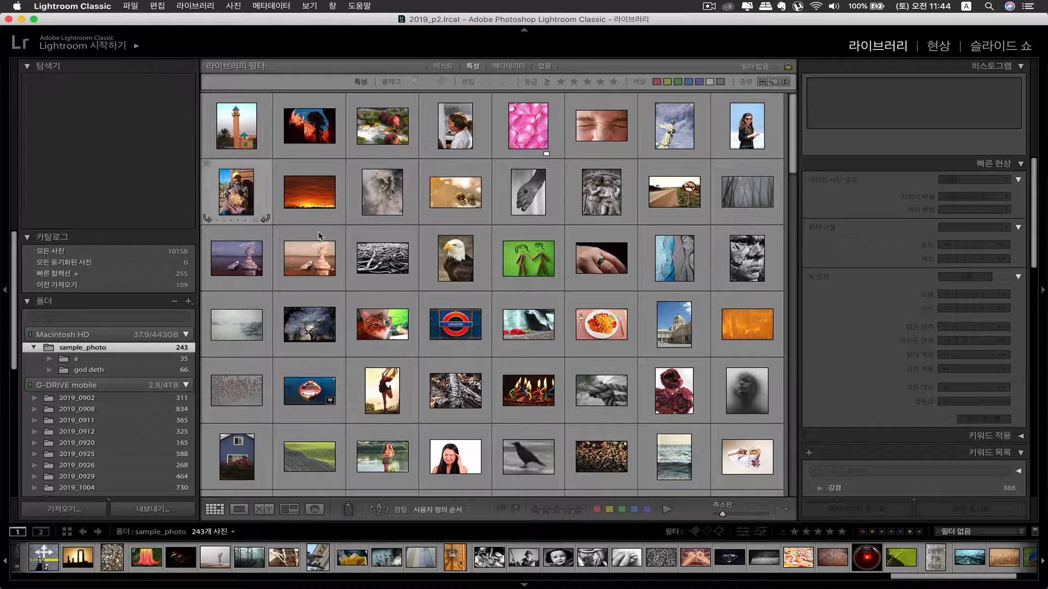
scroll(581, 396, "down", 2)
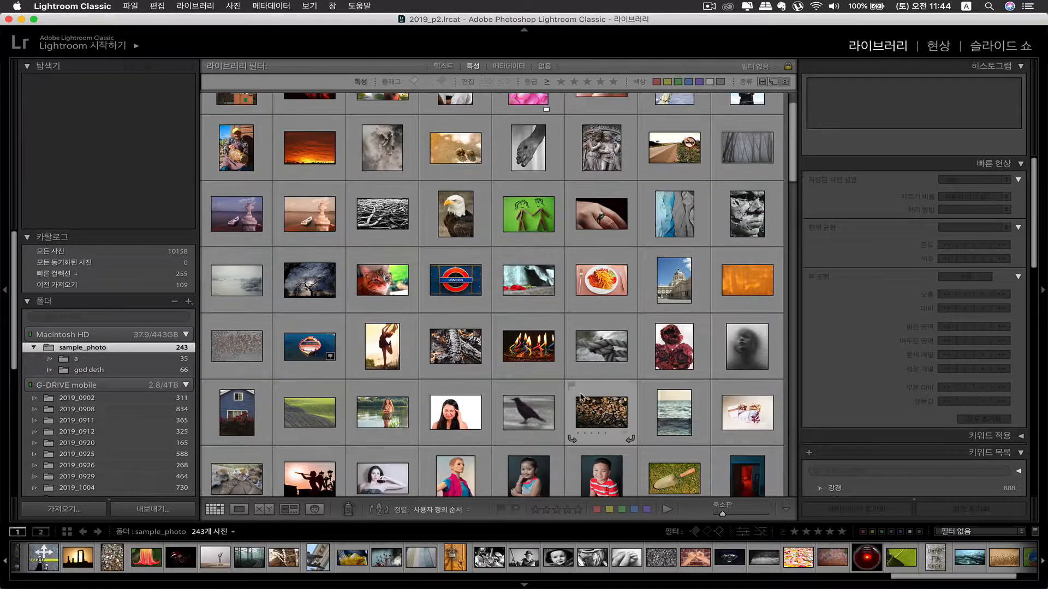
double_click(322, 282)
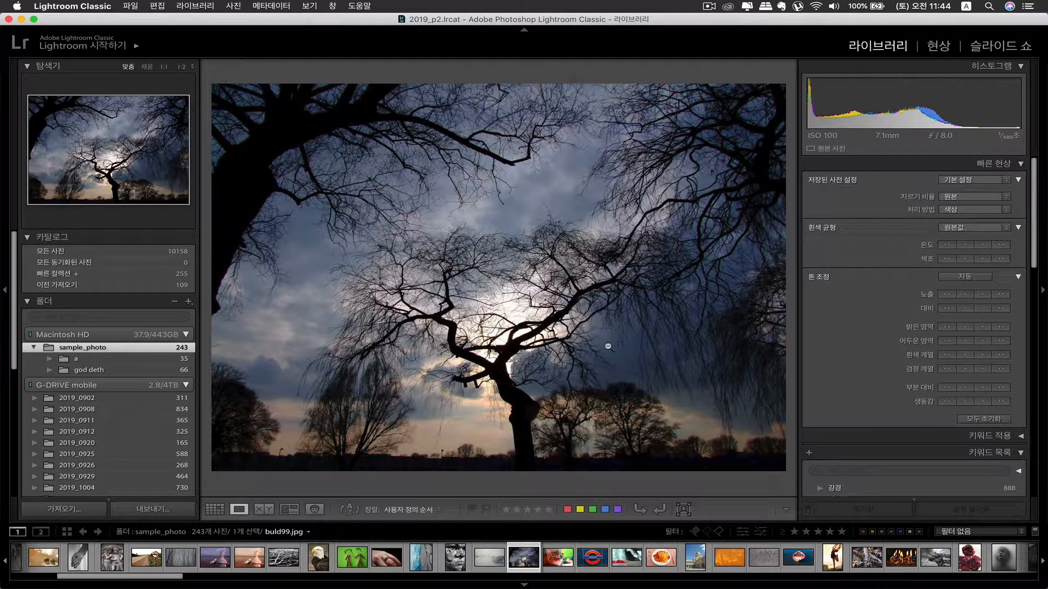
key("d")
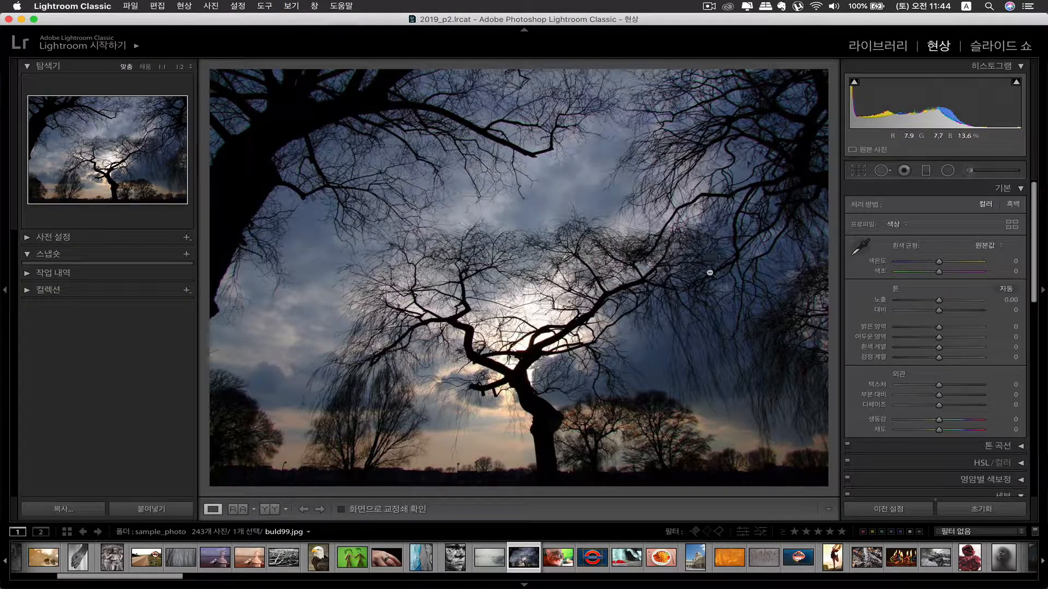
Cool the tree photo's white balance to temperature -17 and tint -7, and set its exposure to +0.30
scroll(939, 267, "down", 5)
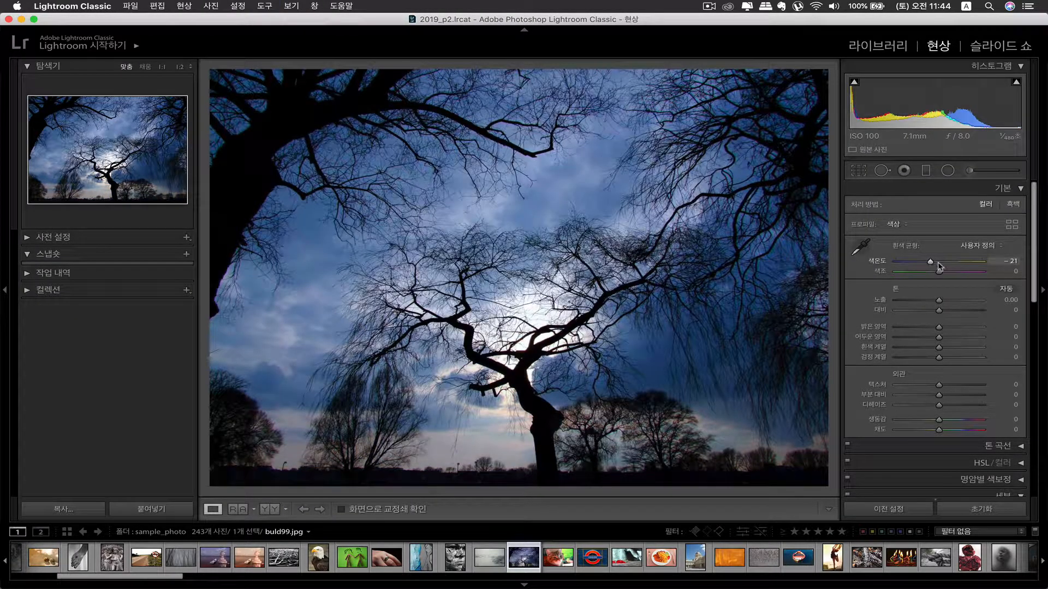
scroll(936, 266, "down", 2)
mouse_move(934, 266)
left_mouse_down()
mouse_move(917, 266)
mouse_move(932, 266)
left_mouse_up()
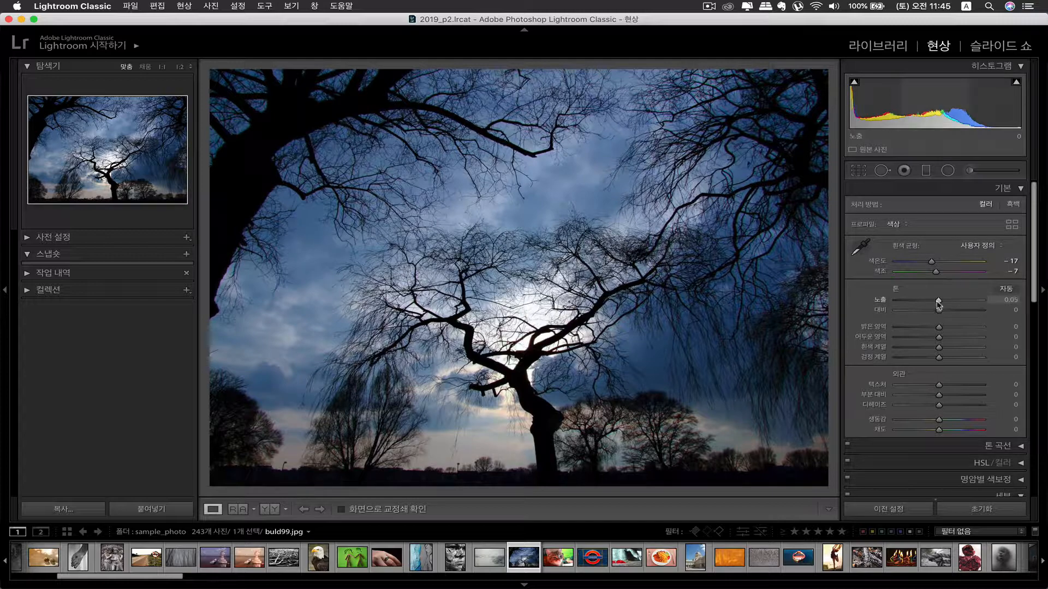
left_click_drag(938, 306, 942, 303)
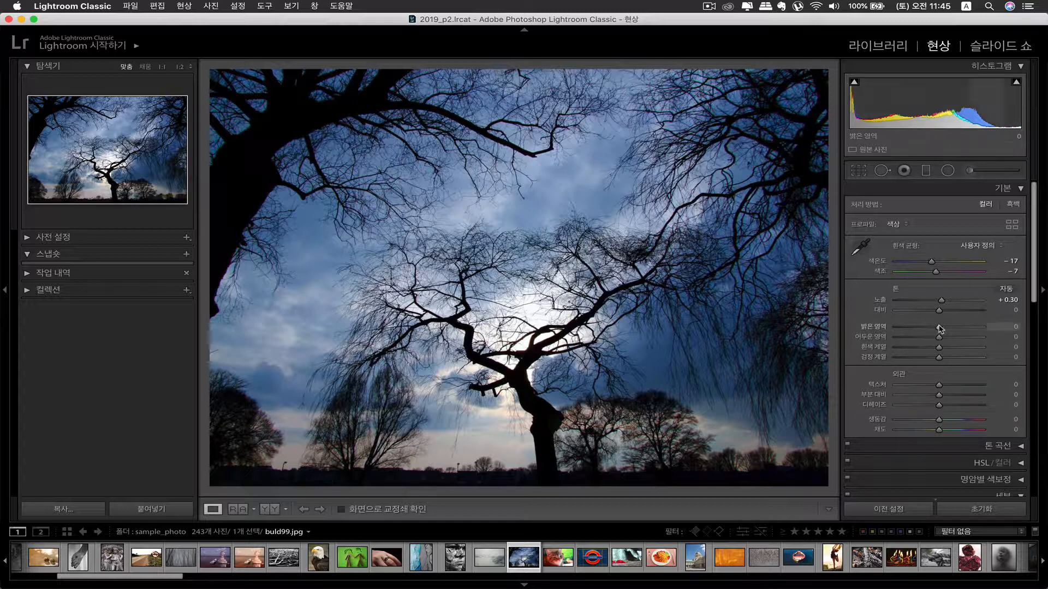
Set the tree photo's highlights to +13 and blacks to +10, and cool the temperature further to -26
mouse_move(940, 329)
left_mouse_down()
mouse_move(933, 334)
mouse_move(945, 331)
mouse_move(944, 340)
left_mouse_up()
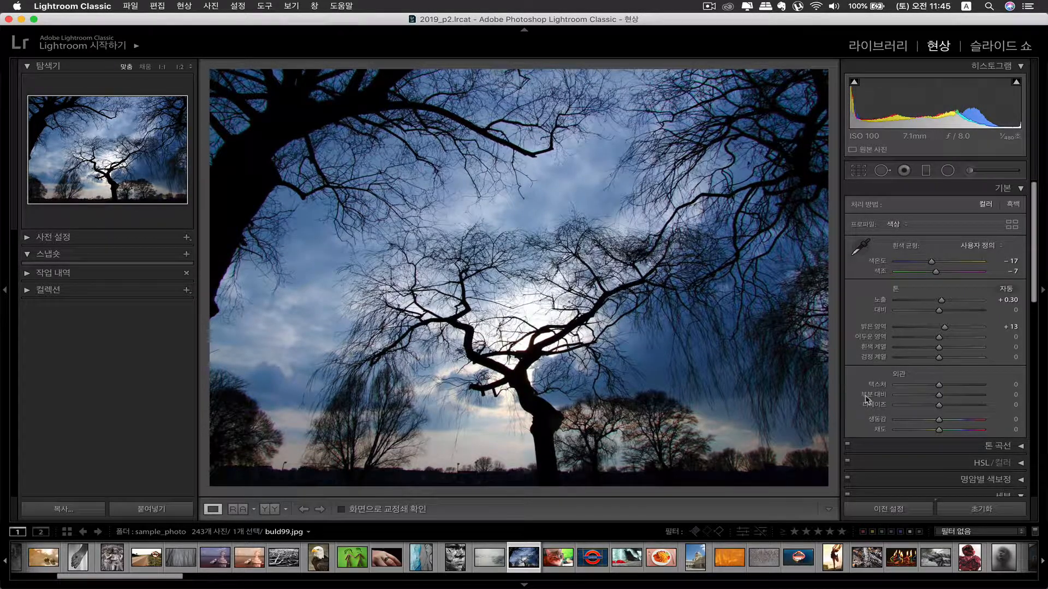
left_click_drag(939, 360, 943, 358)
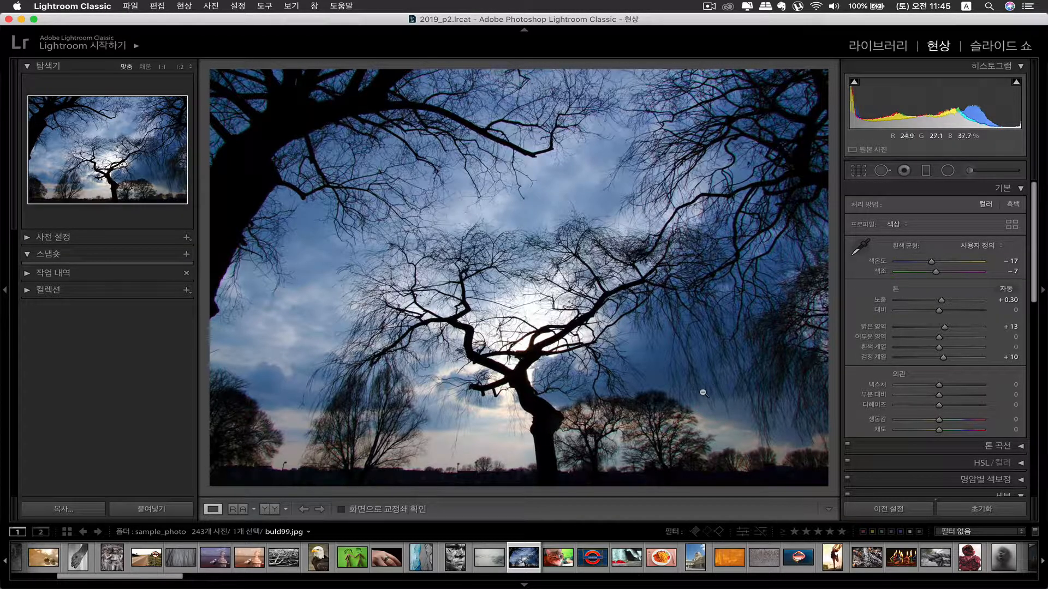
mouse_move(932, 262)
left_mouse_down()
mouse_move(960, 262)
mouse_move(910, 265)
mouse_move(945, 274)
mouse_move(928, 266)
left_mouse_up()
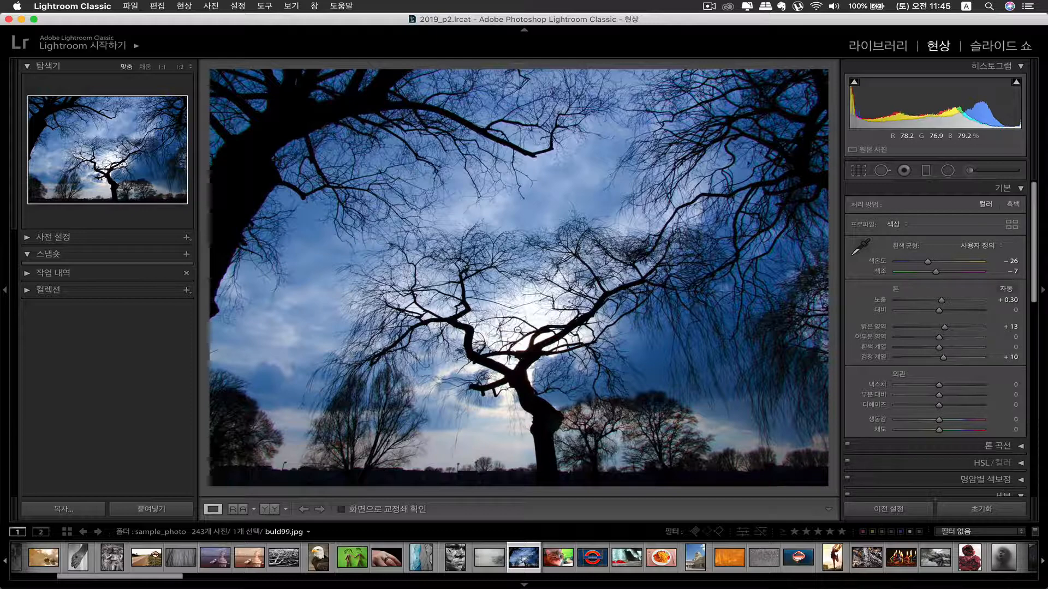
Copy the tree photo's develop settings with every setting group included
left_click(63, 510)
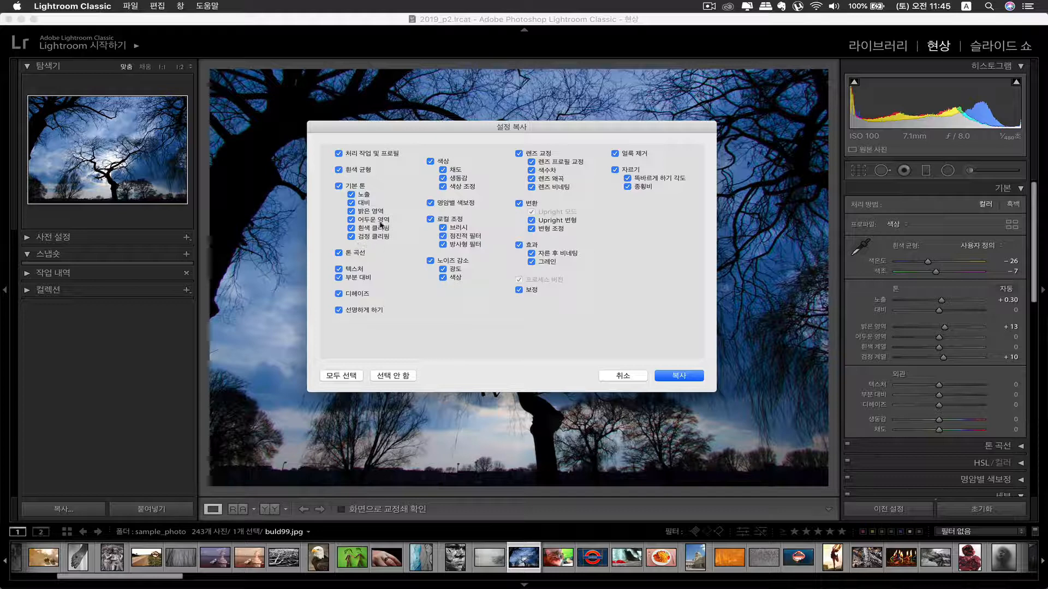
left_click(671, 377)
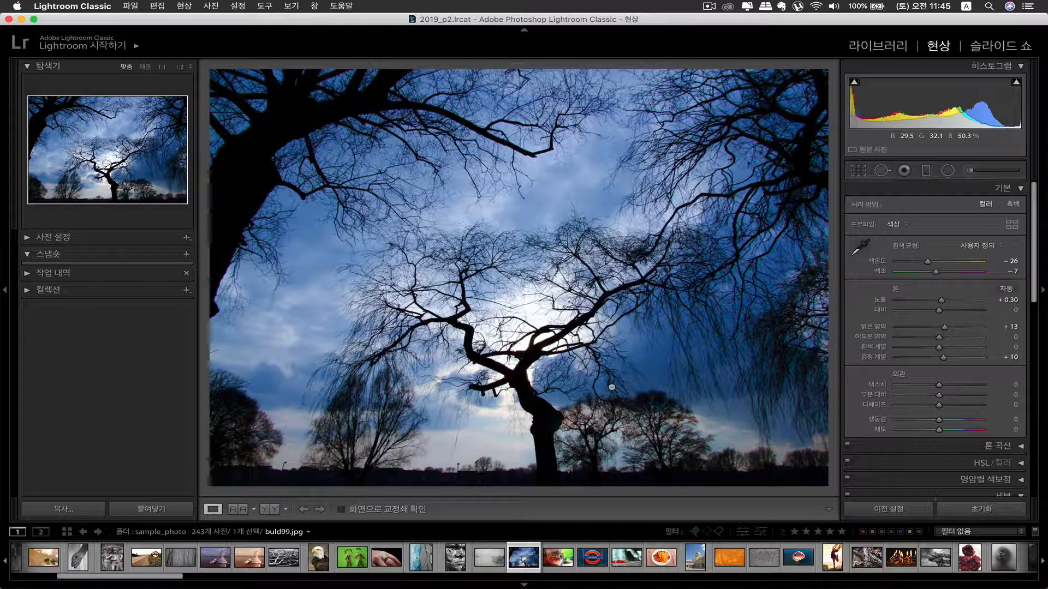
Find the photo of a boat beside a stone cross, buld76.jpg, and paste the tree photo's copied develop settings onto it
scroll(211, 557, "up", 1)
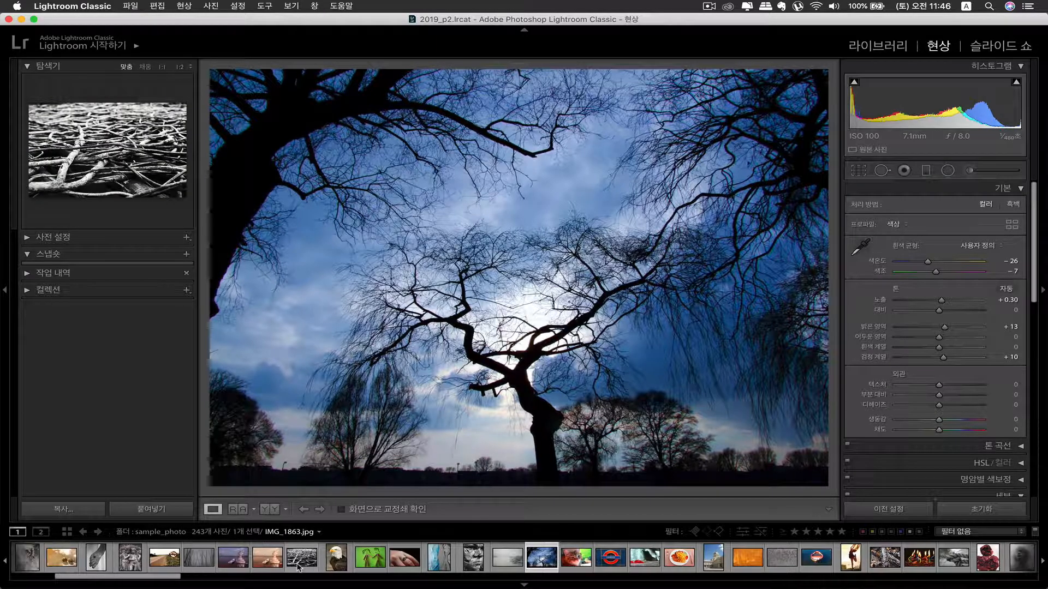
left_click(211, 562)
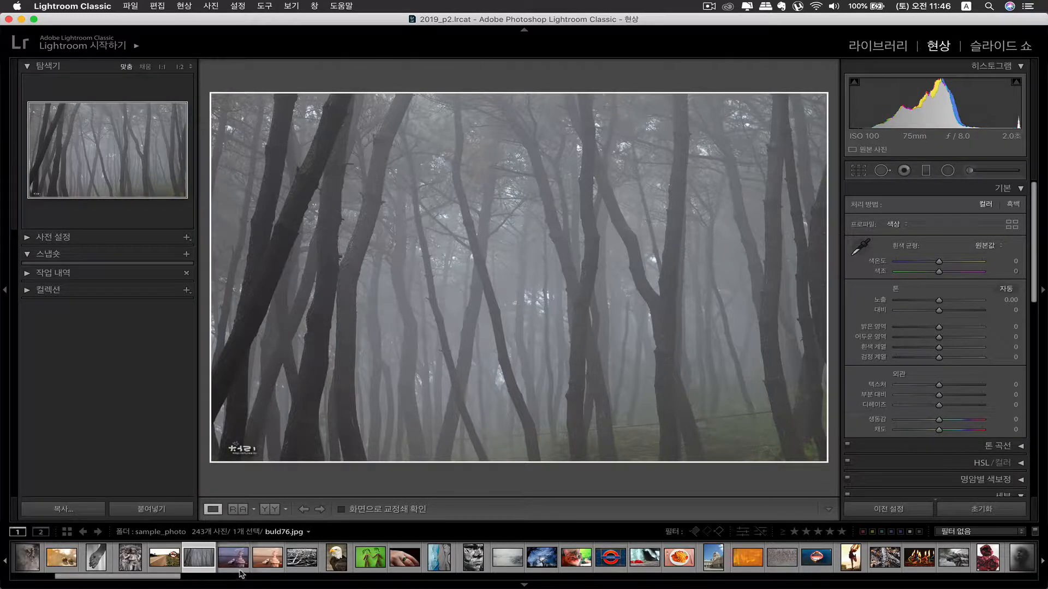
key("Left")
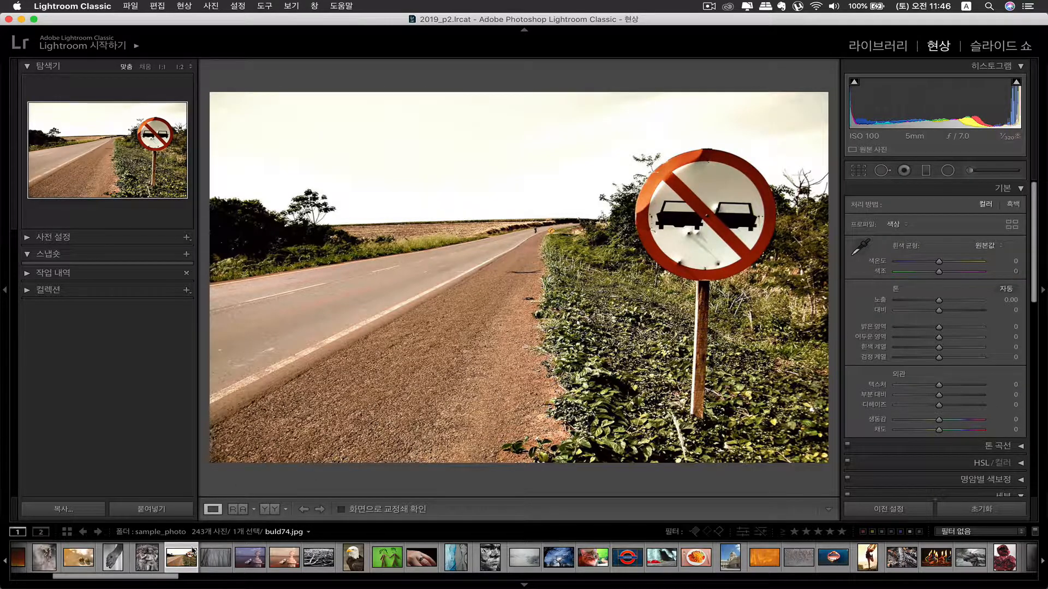
scroll(300, 563, "up", 6)
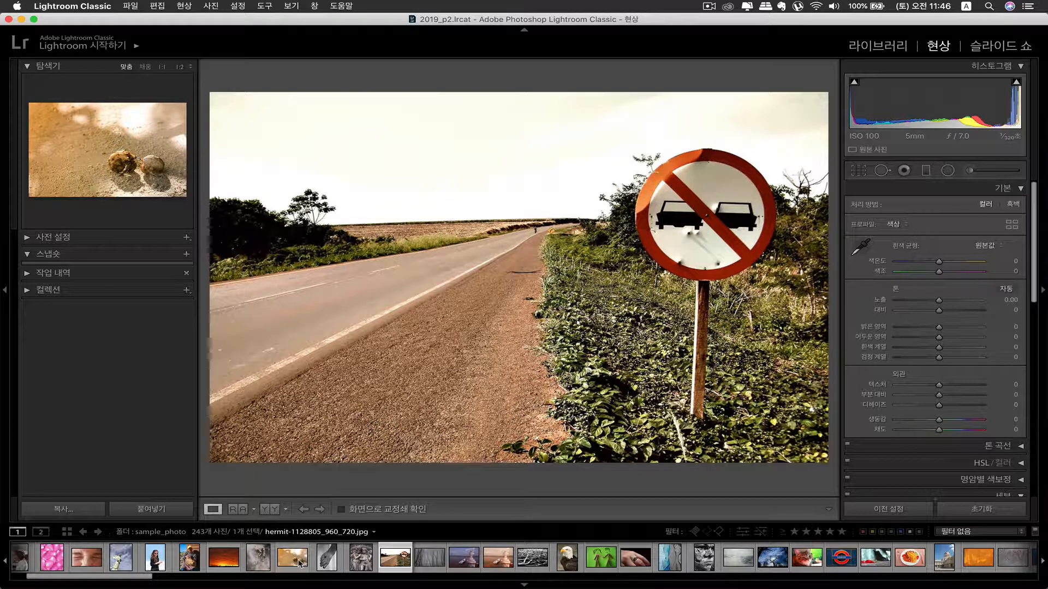
scroll(300, 564, "up", 3)
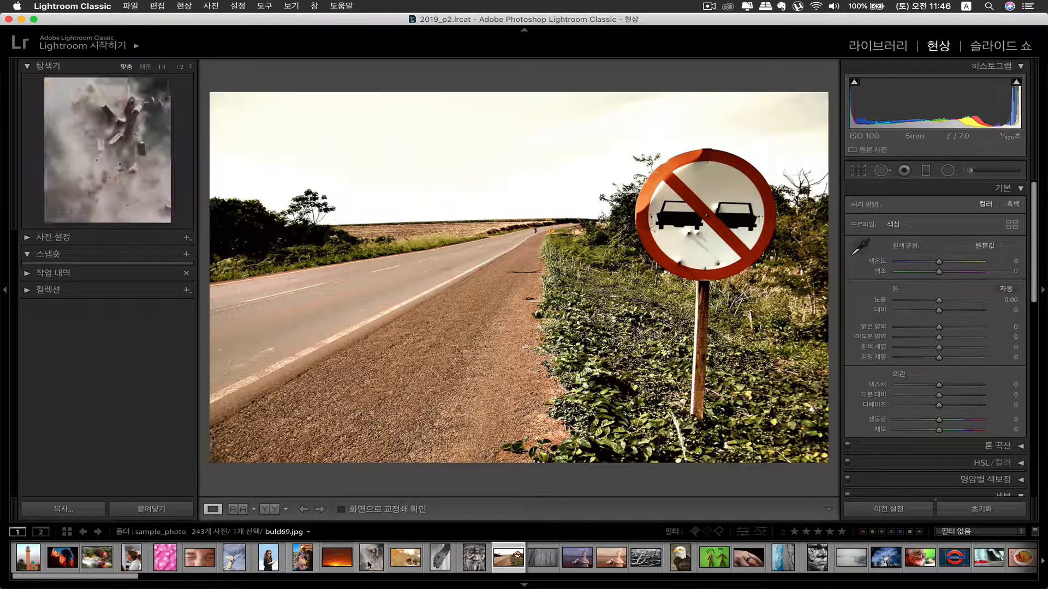
scroll(370, 565, "down", 2)
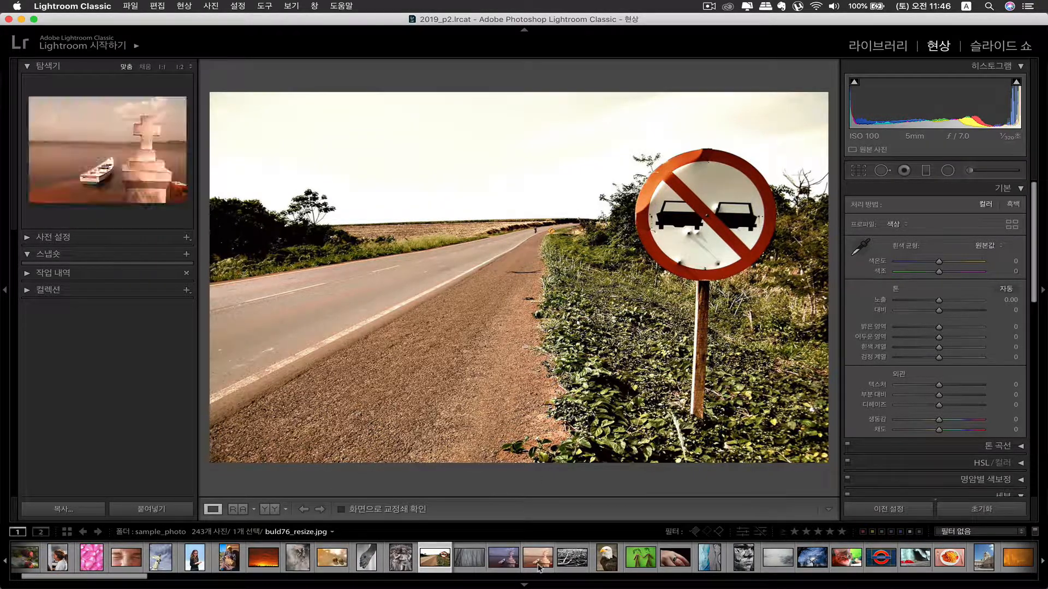
left_click(510, 567)
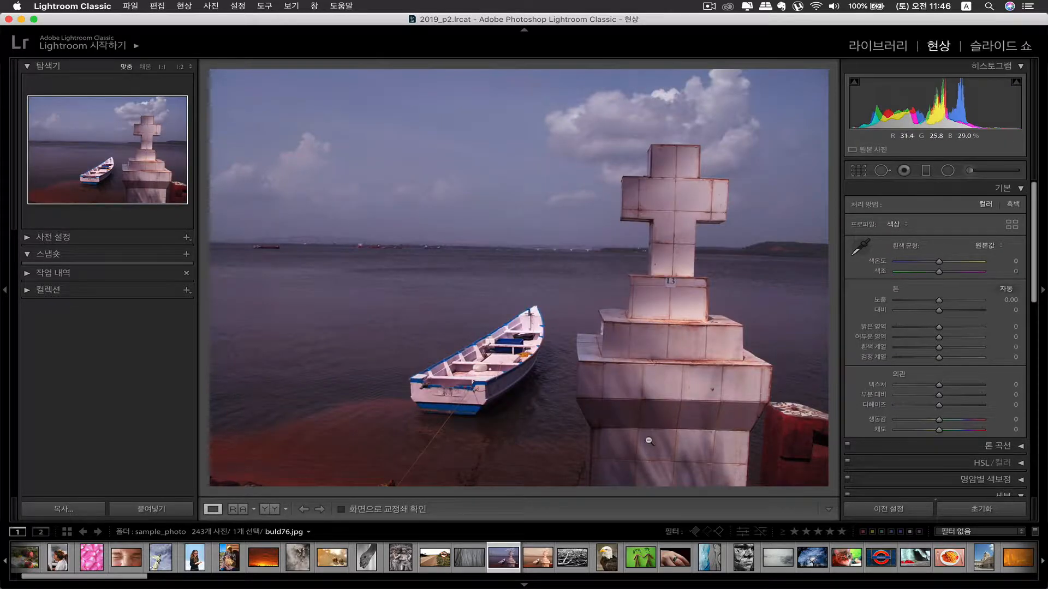
left_click(164, 511)
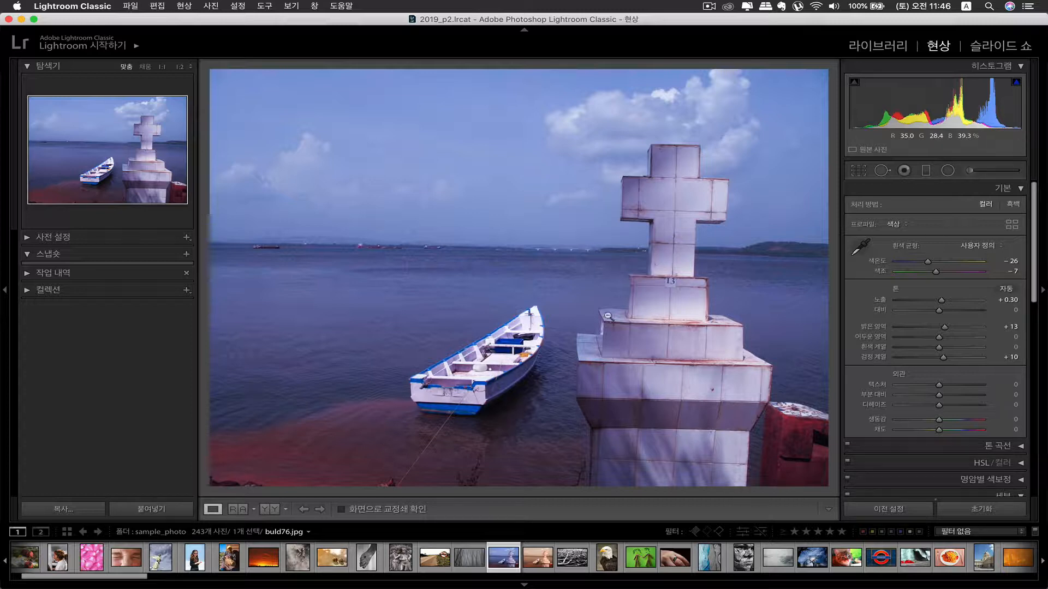
View the boat photo in the Library module, return to the Develop module and reset all its develop settings
left_click(863, 50)
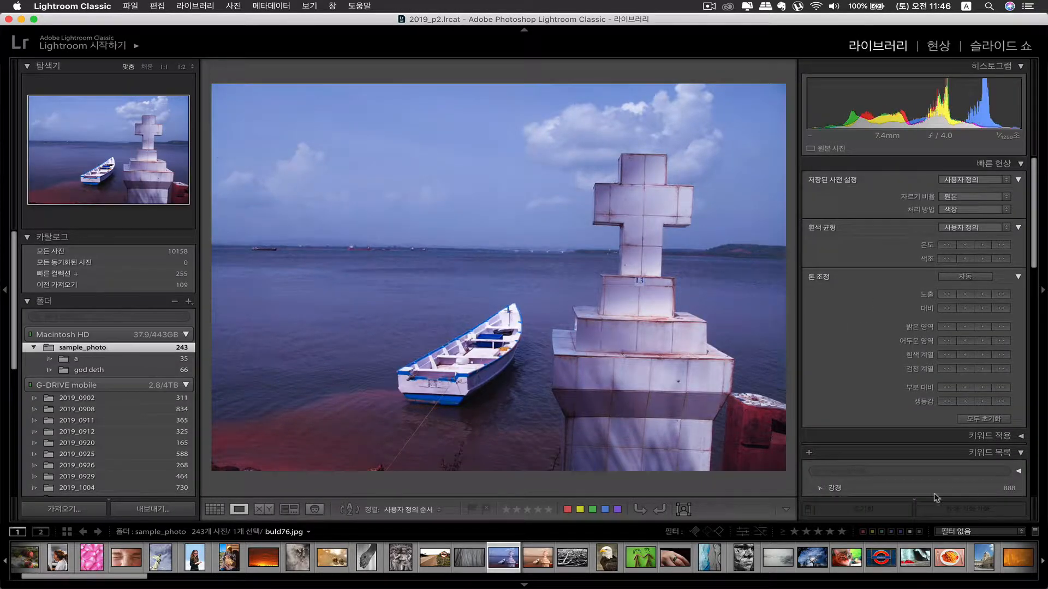
left_click(937, 47)
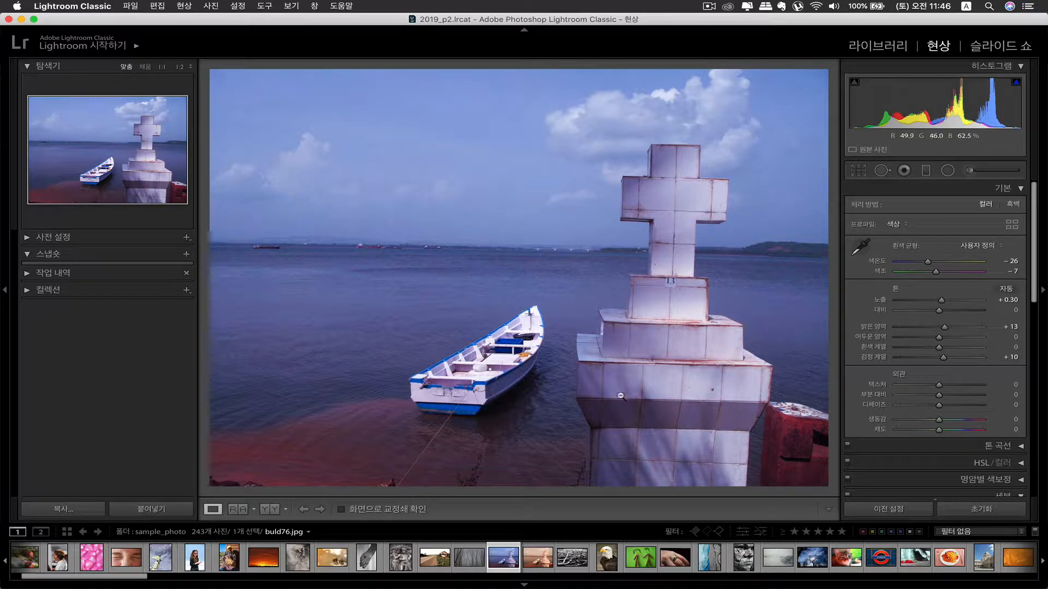
left_click(978, 513)
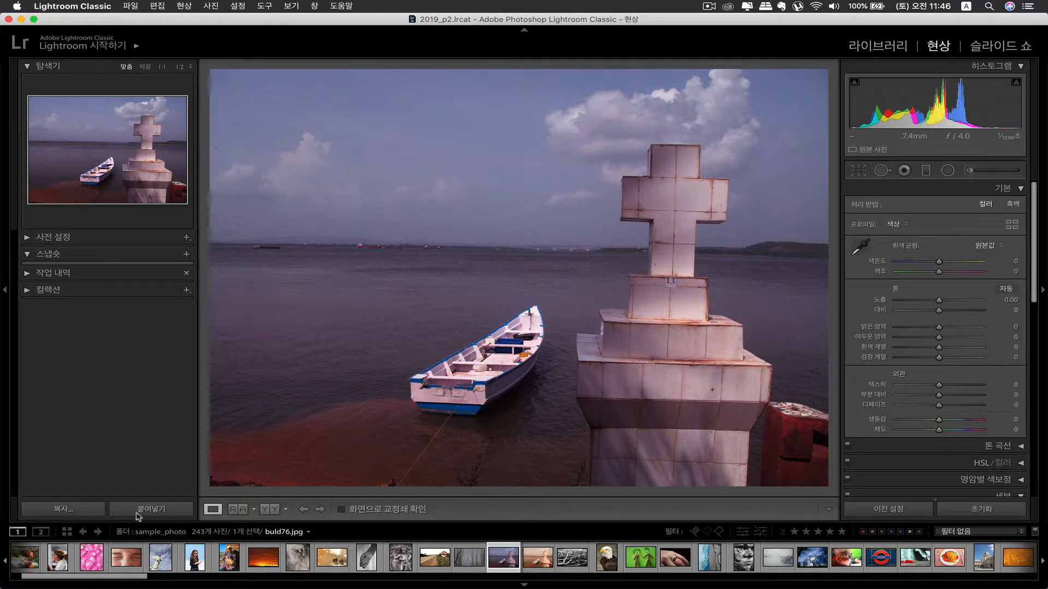
Show the sample_photo folder as a thumbnail grid in the Library module and collapse the G-DRIVE mobile folder list
left_click(878, 45)
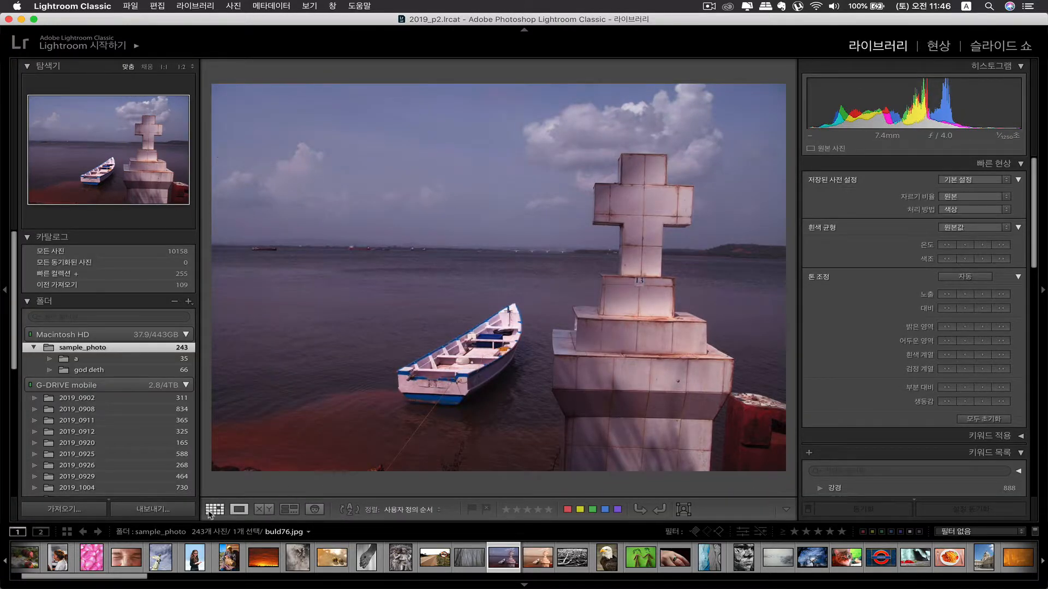
left_click(213, 510)
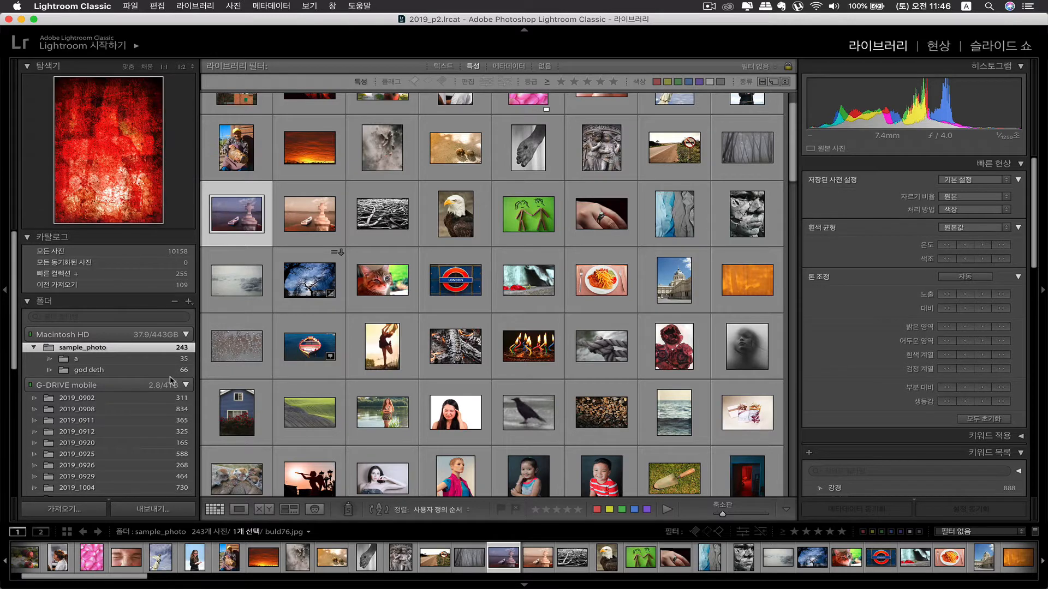
left_click(186, 385)
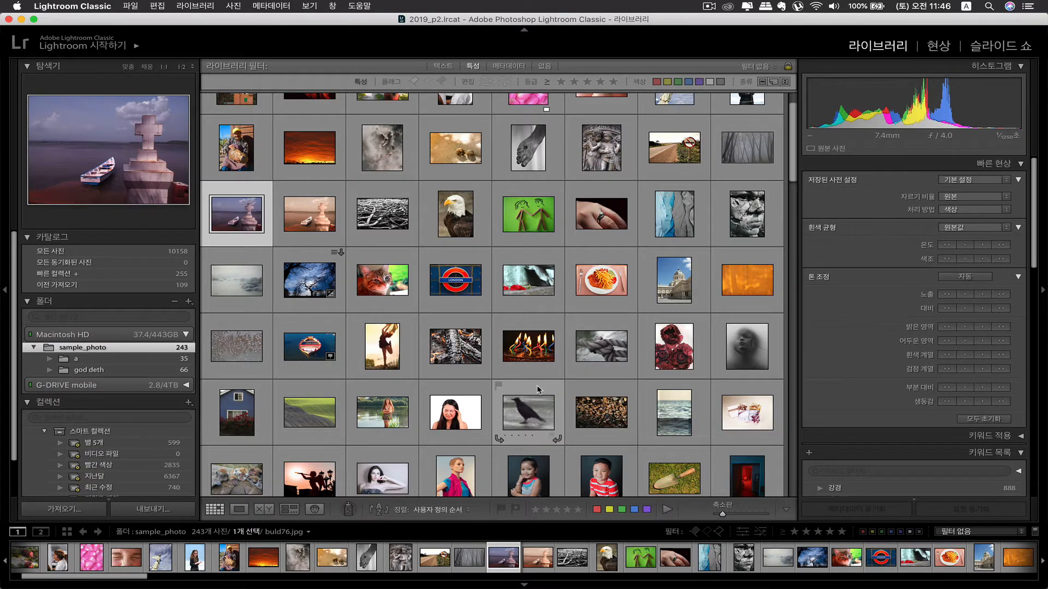